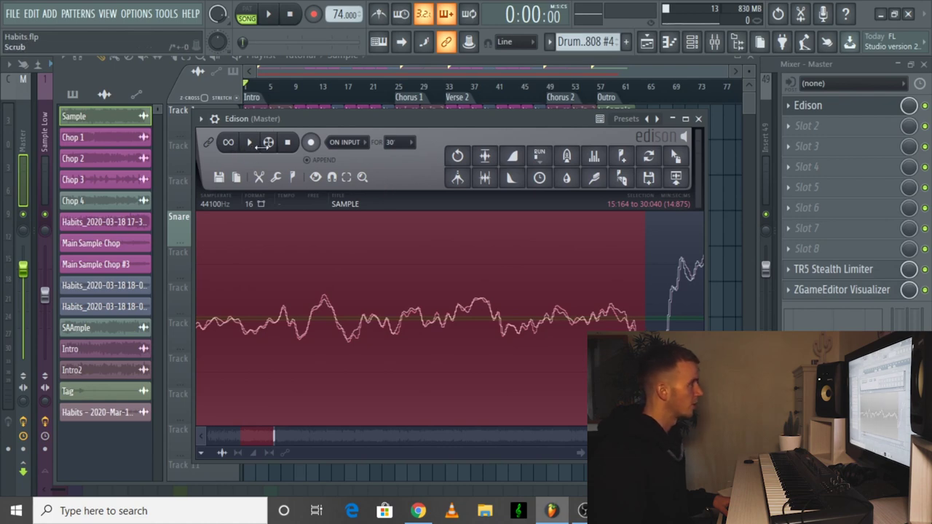
Refine the start of the selected section in Edison to the transient at 15:231, keeping its end at 30:040
scroll(309, 263, down, 3)
scroll(303, 275, down, 5)
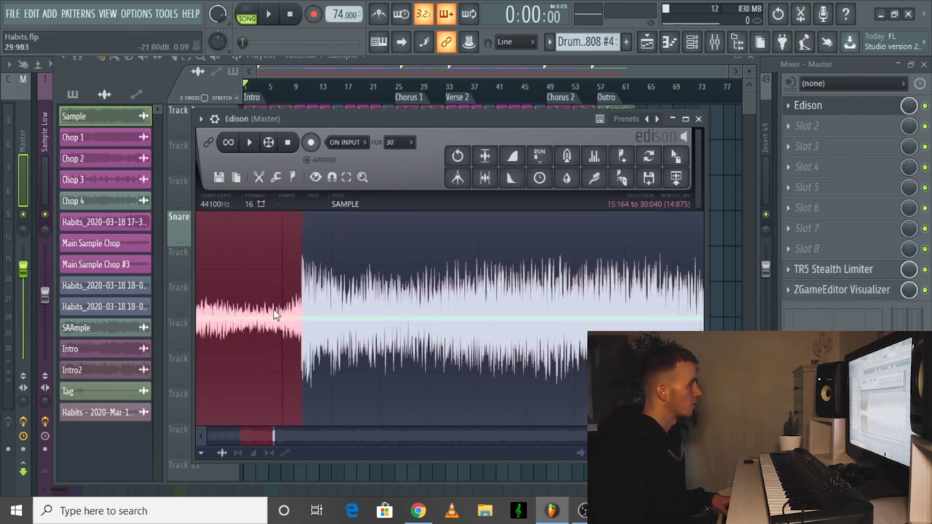
drag(277, 437, 240, 437)
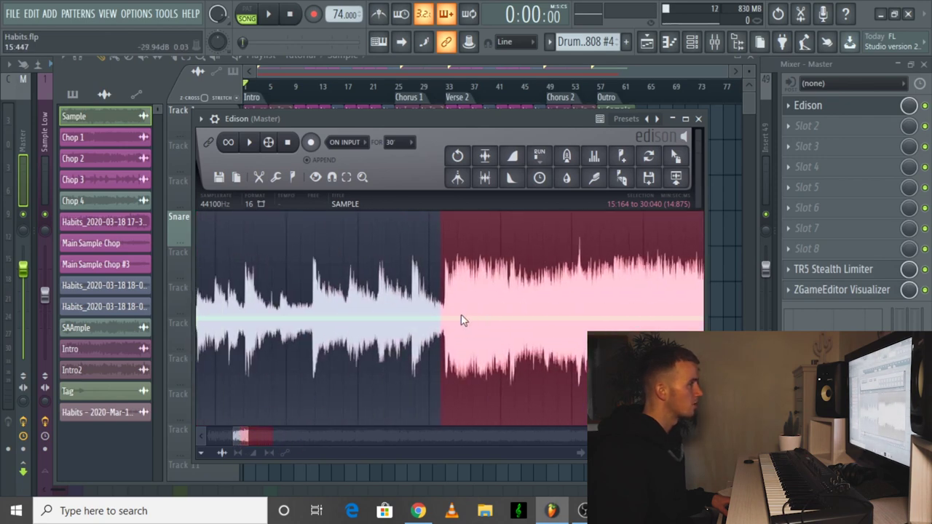
scroll(461, 320, up, 4)
drag(418, 330, 414, 331)
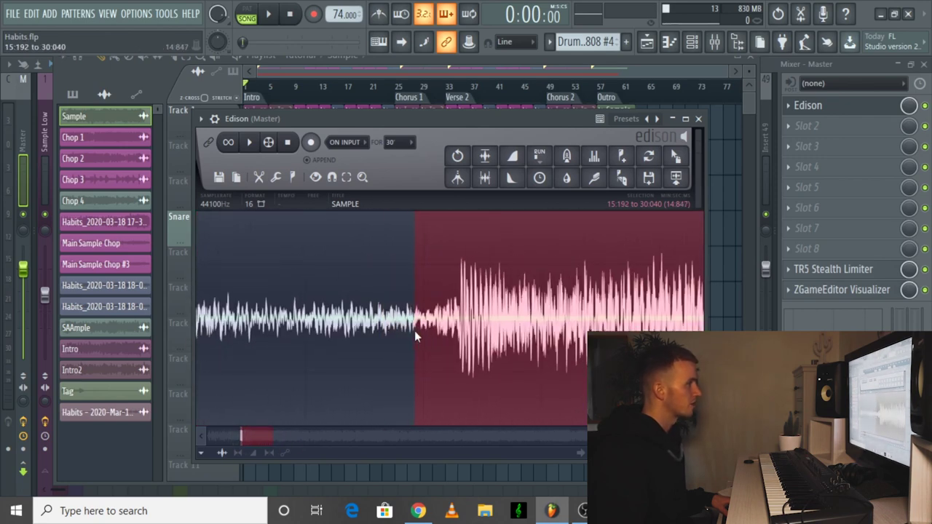
scroll(460, 337, up, 8)
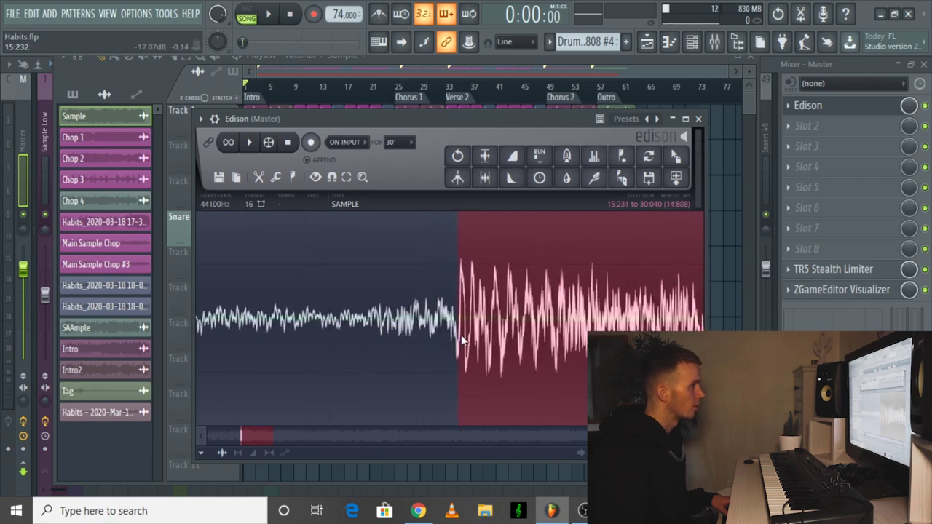
scroll(510, 339, up, 2)
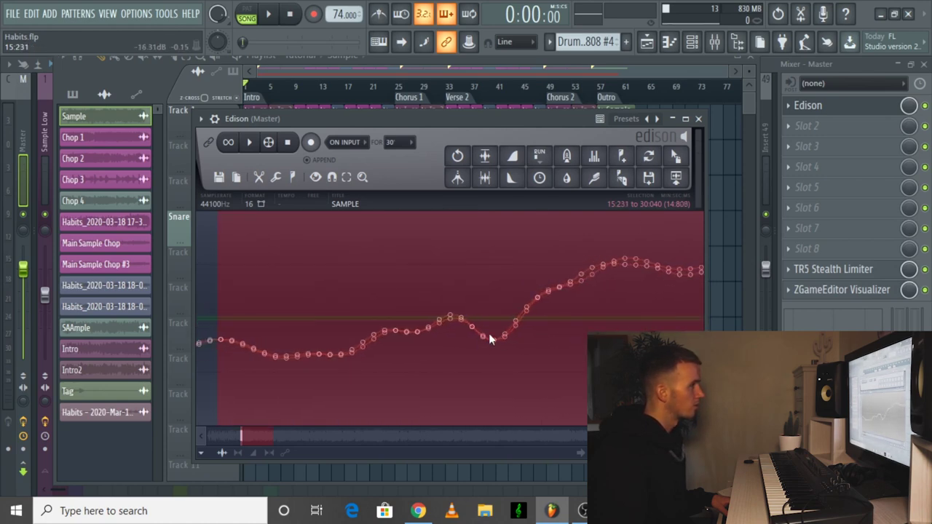
right_click(457, 329)
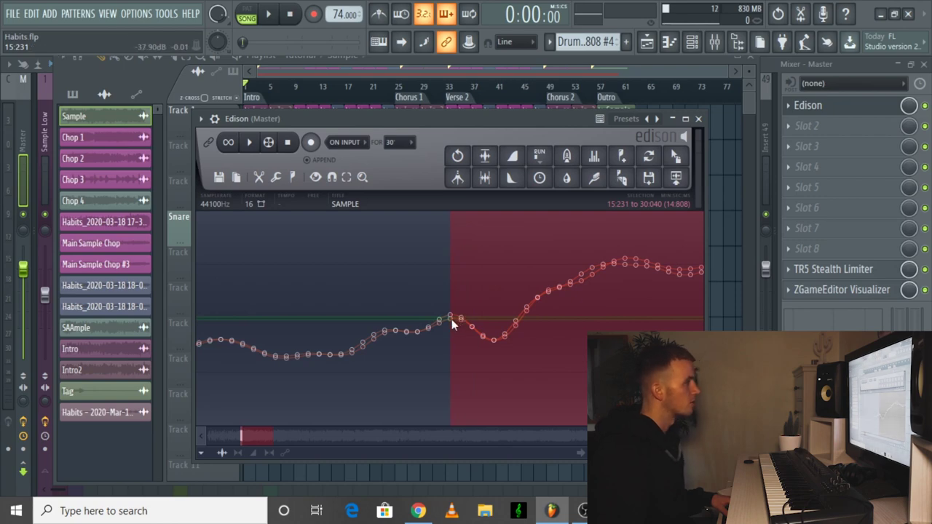
scroll(452, 318, down, 8)
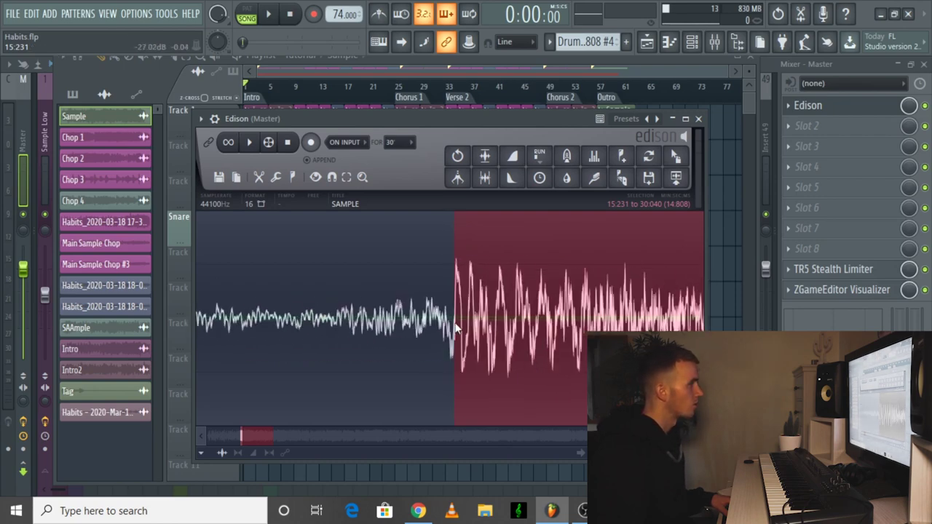
scroll(480, 337, down, 8)
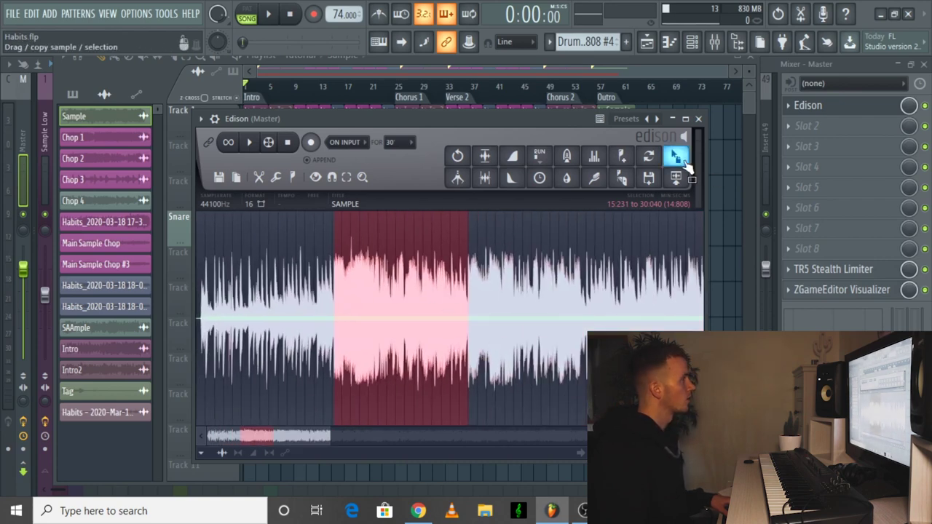
Place the Edison selection at the start of Track 6, with its pitch at +400 cents and stretch mode Auto
drag(676, 157, 259, 304)
double_click(255, 300)
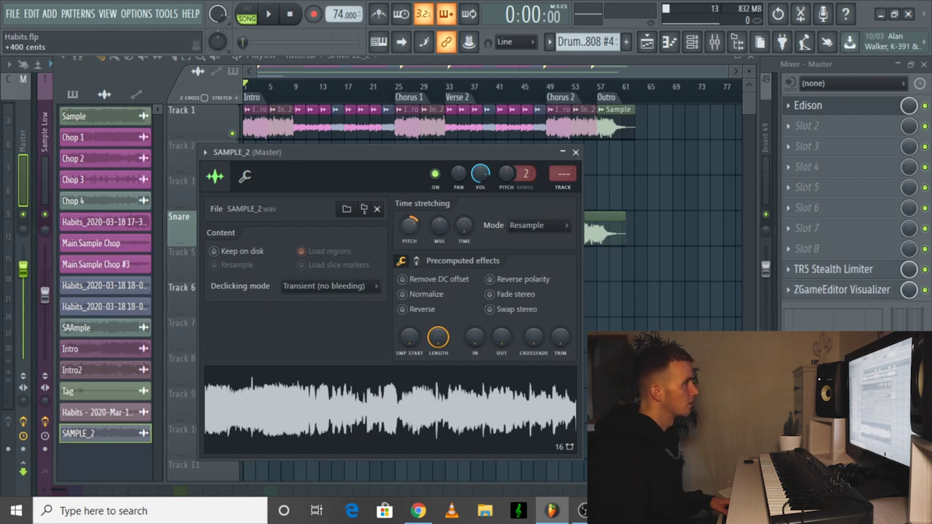
drag(411, 226, 412, 229)
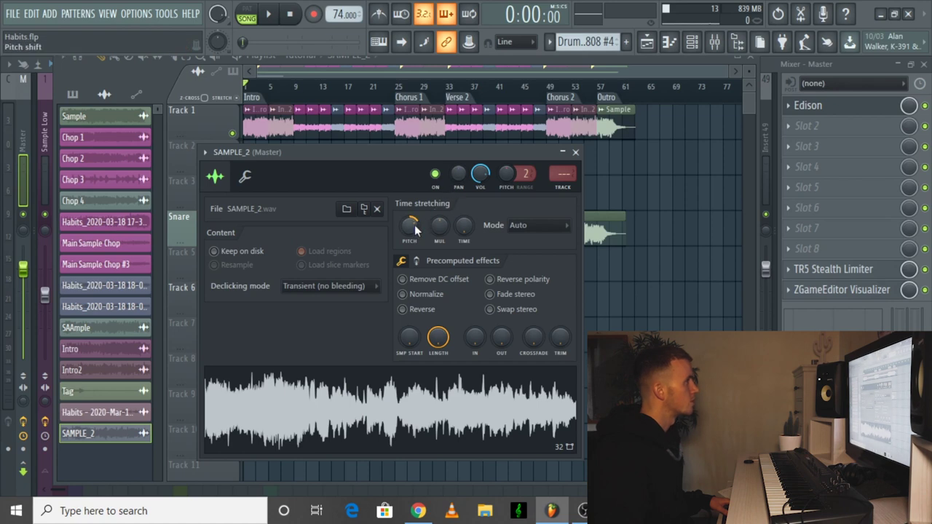
drag(350, 433, 417, 399)
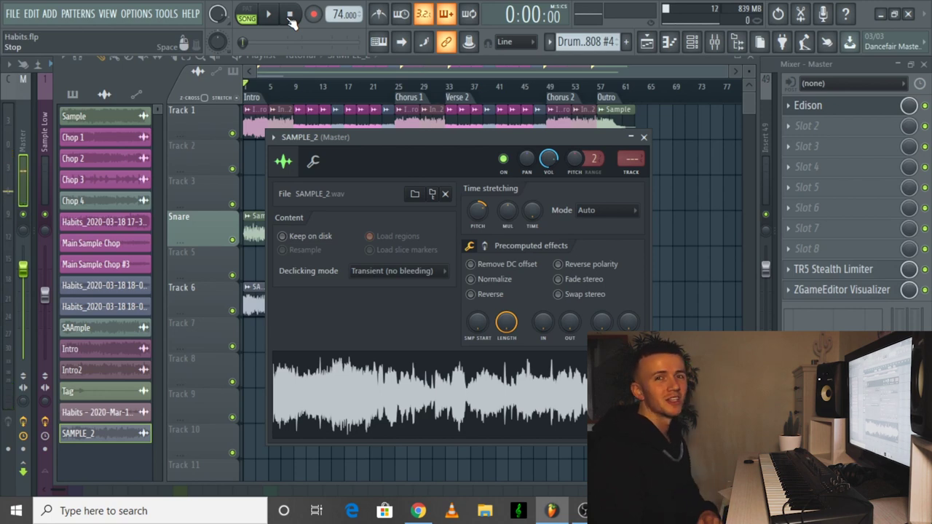
Time-stretch the SAMPLE_2 clip on Track 6 so that it ends exactly at bar 5
click(257, 306)
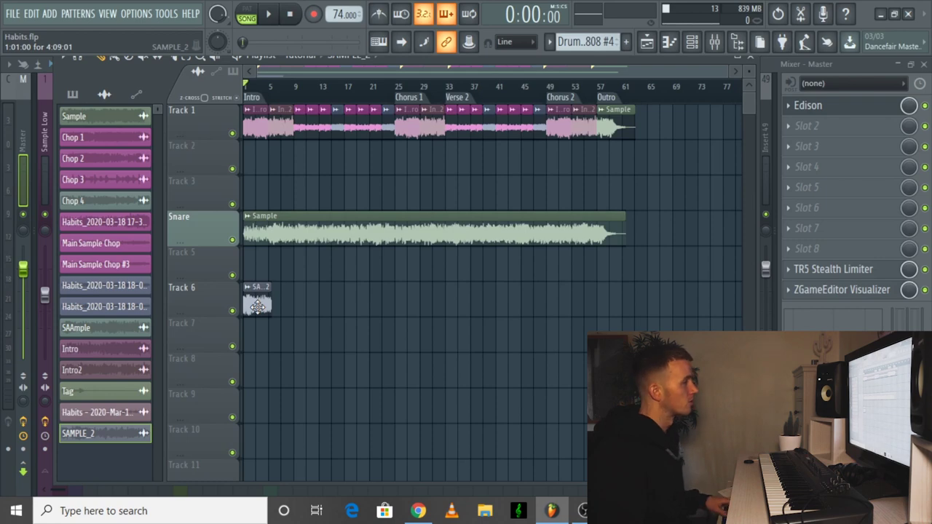
scroll(256, 306, up, 6)
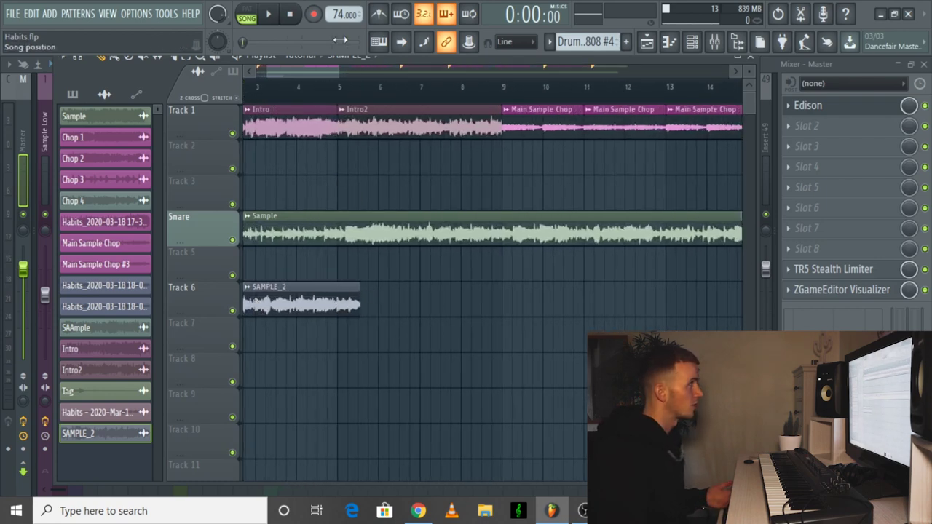
drag(555, 308, 548, 309)
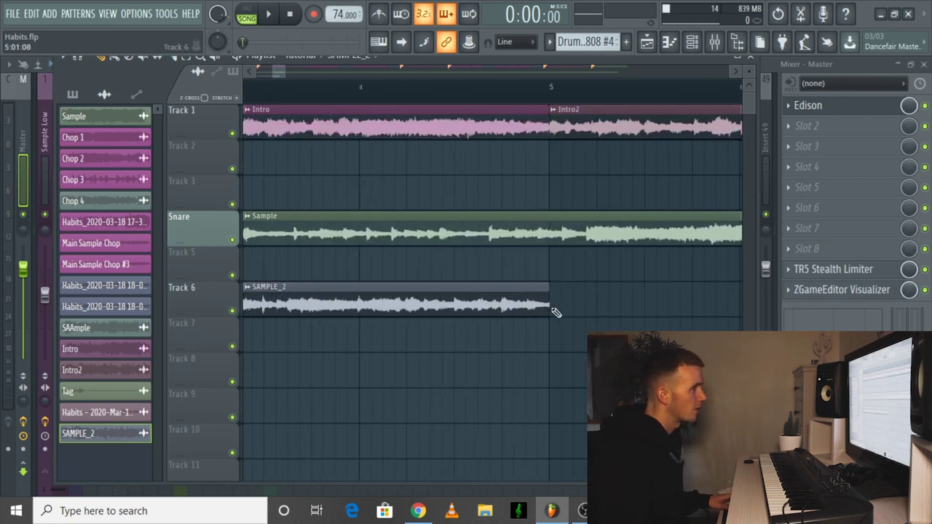
Open the SAMPLE_2 clip's settings and route it to free mixer track 12
double_click(354, 287)
right_click(479, 219)
click(490, 224)
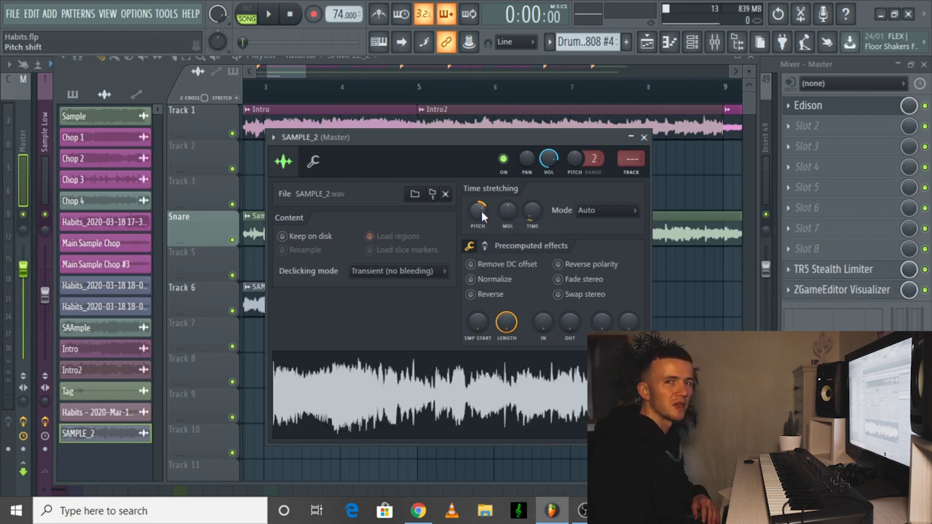
click(630, 138)
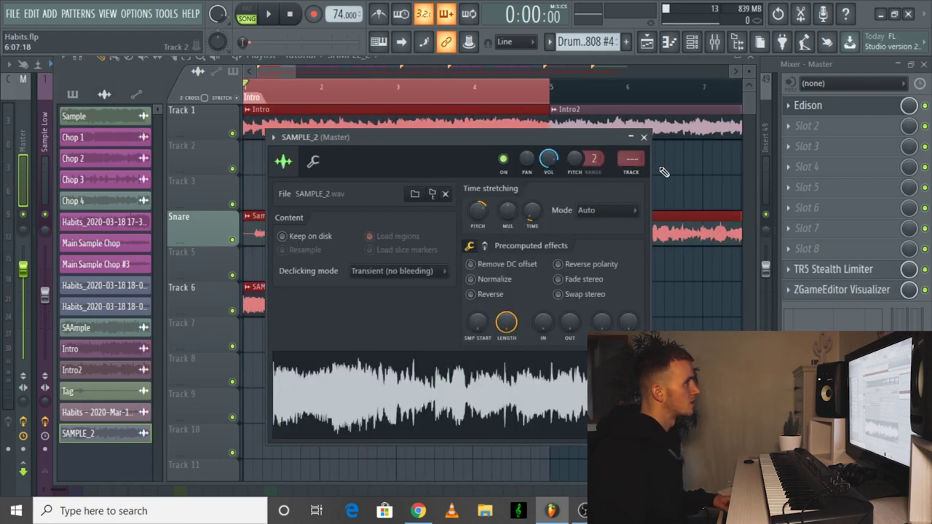
click(634, 171)
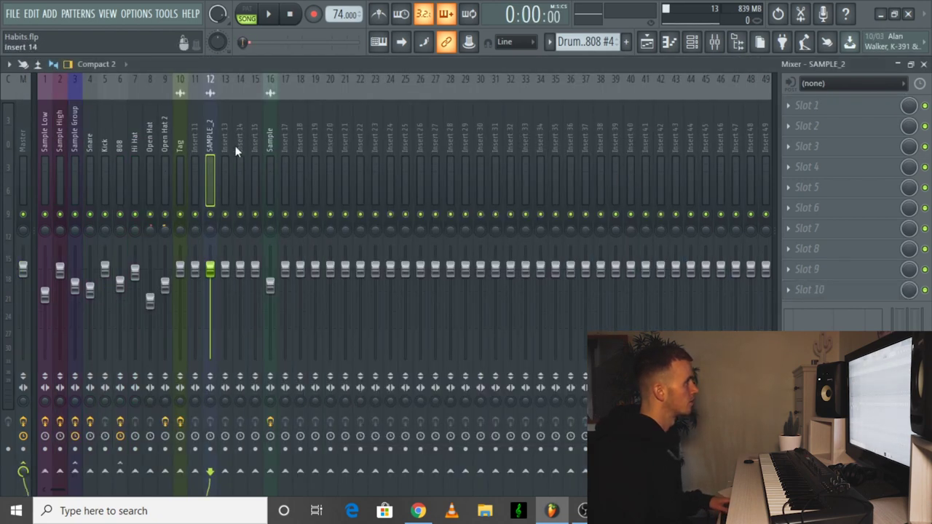
Arm the SAMPLE_2 mixer track and render the four-bar song selection as 32Bit float stereo WAV, returning to the playlist
click(210, 449)
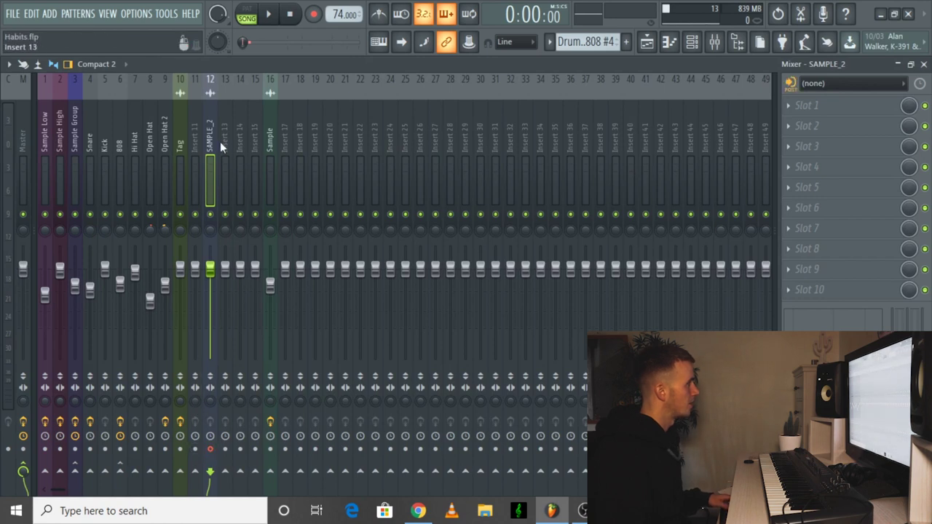
key(ctrl+r)
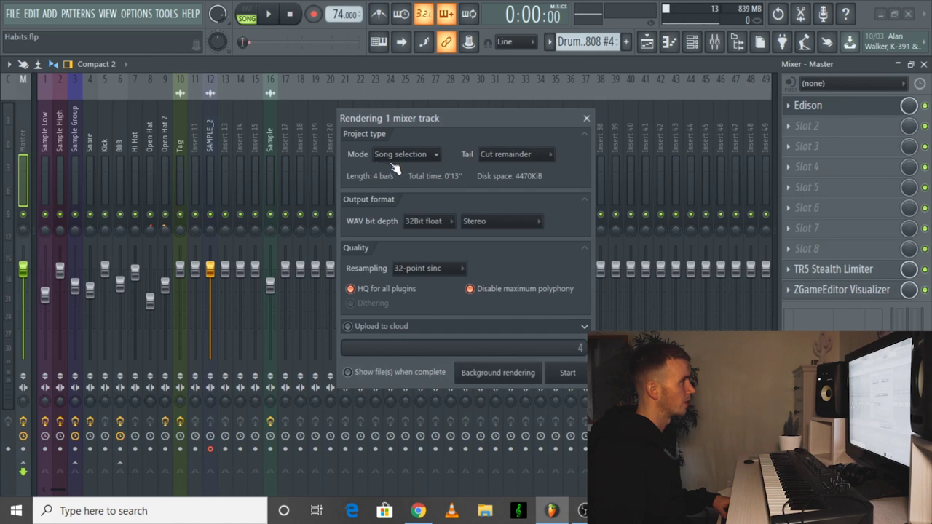
click(565, 373)
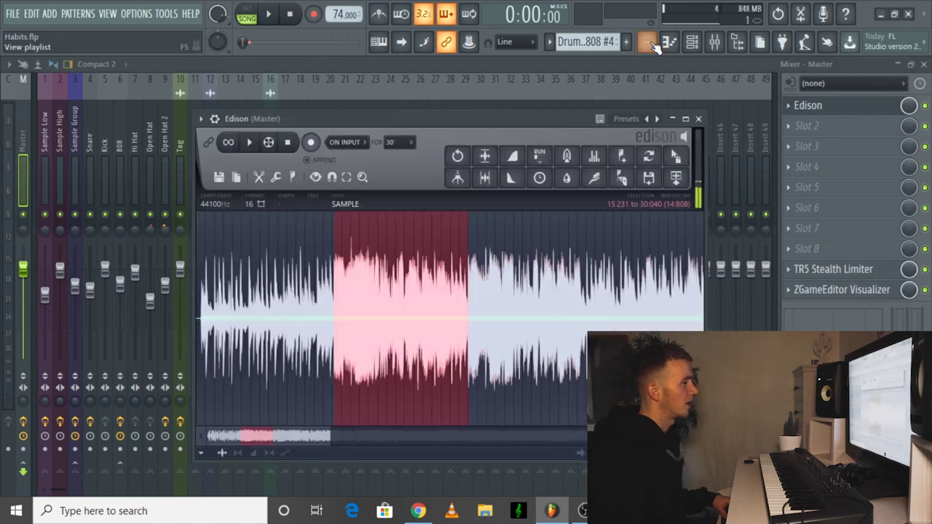
click(647, 43)
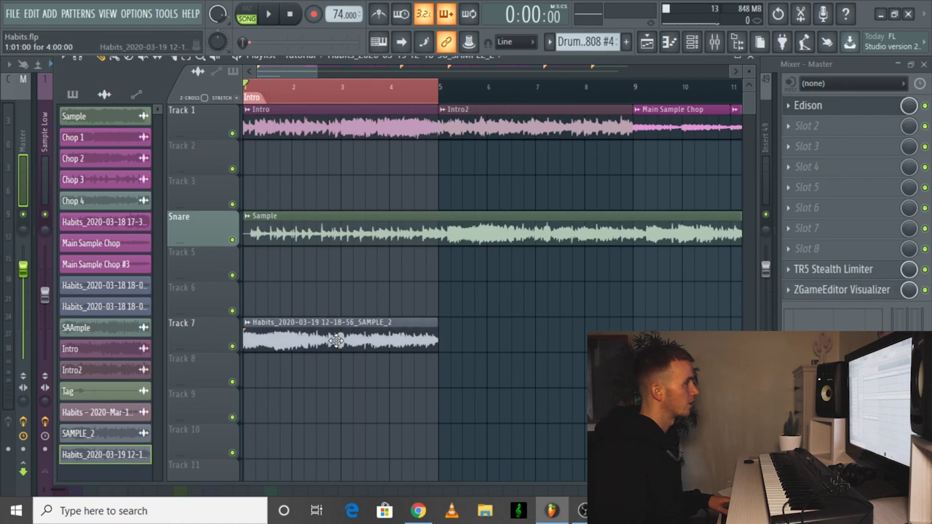
Audition the rendered clip on Track 7 and remove its stray copy from Track 8
double_click(339, 331)
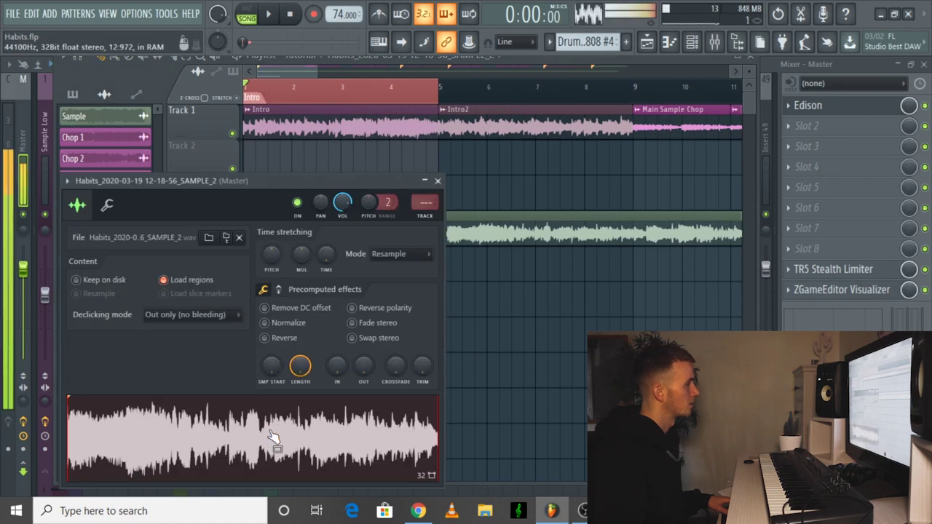
key(Escape)
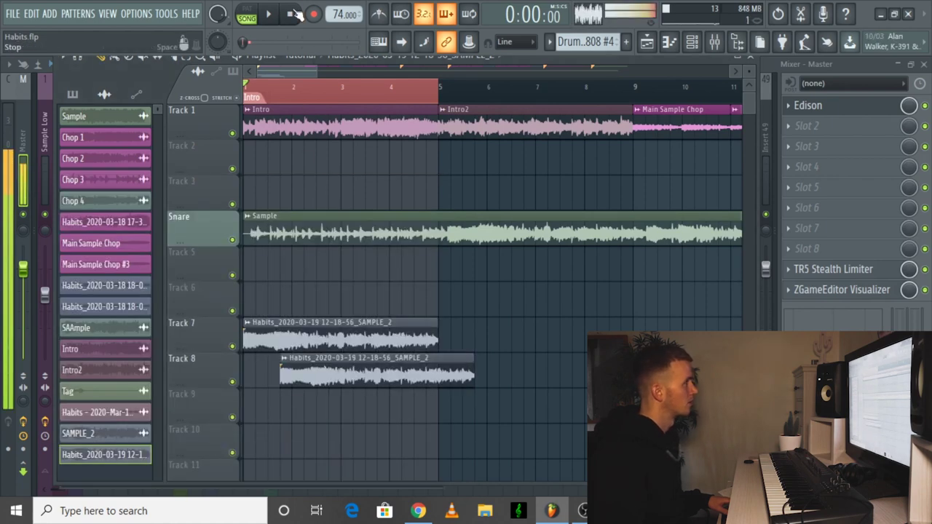
double_click(350, 372)
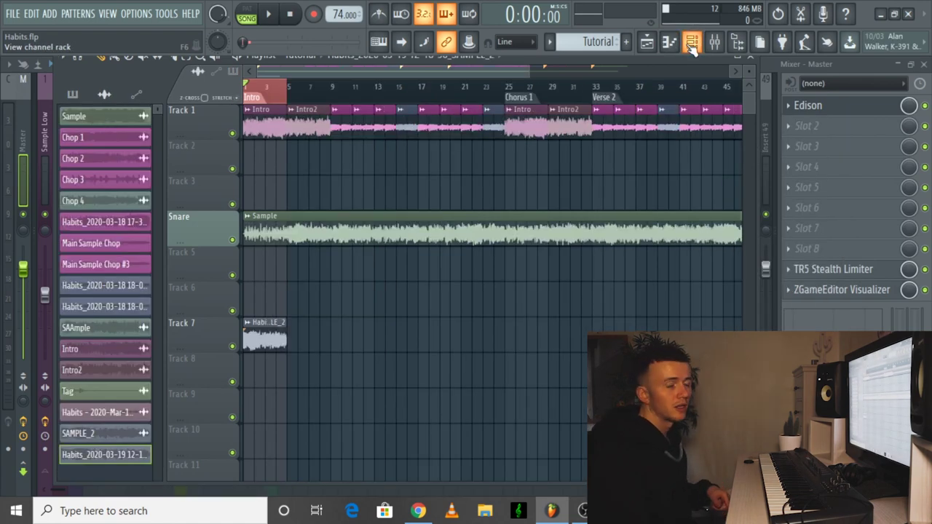
Add a new Fruity Slicer channel and load the rendered sample from Track 7 into it
click(691, 44)
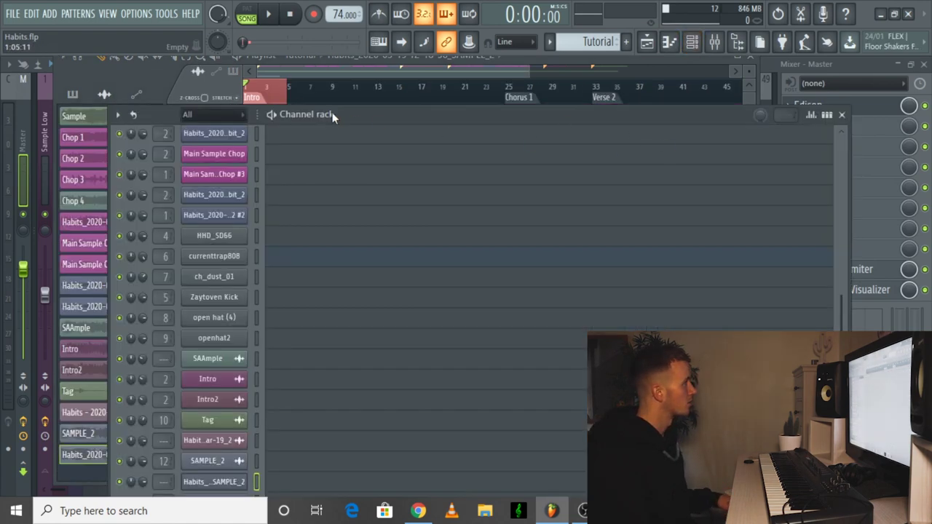
click(49, 13)
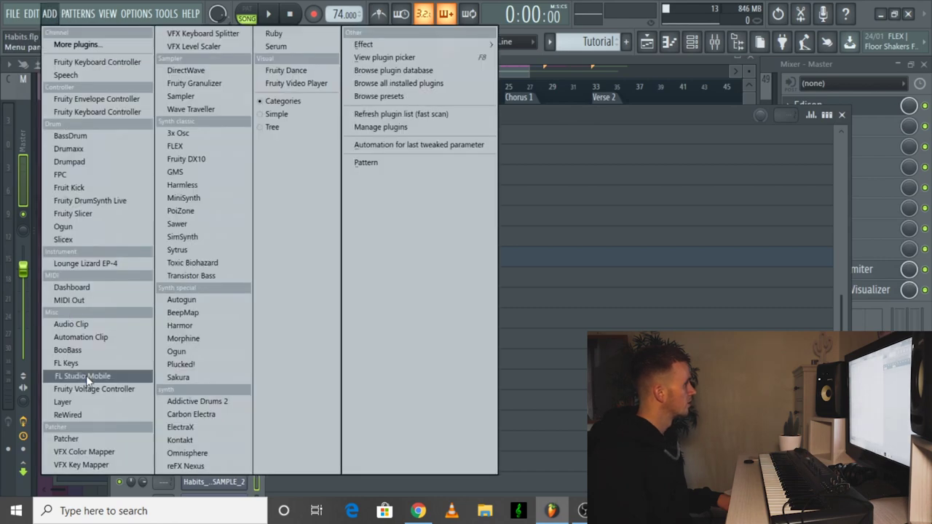
click(92, 215)
drag(297, 240, 131, 297)
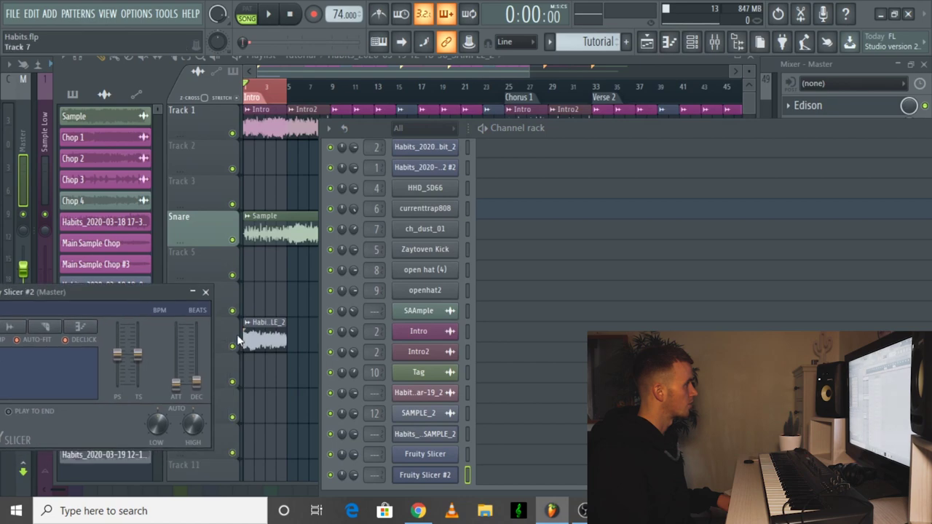
double_click(271, 332)
drag(211, 438, 426, 478)
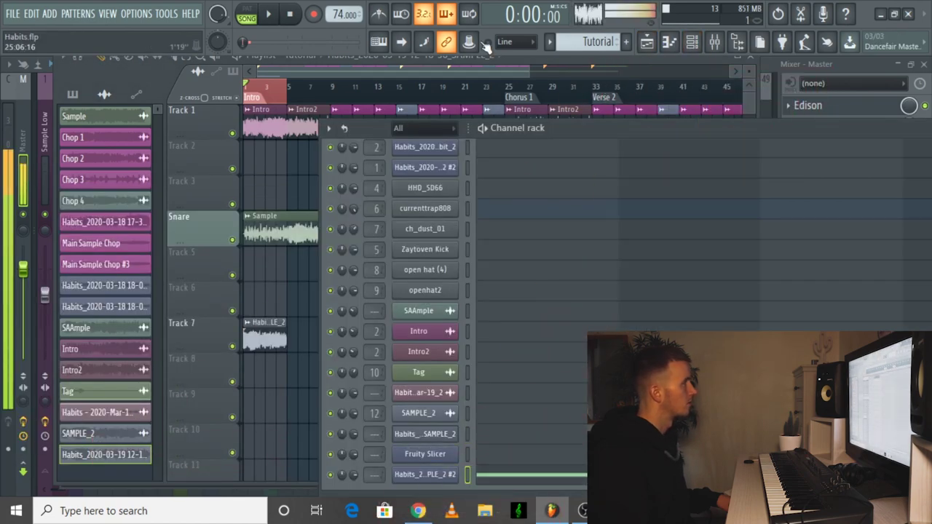
Slice the rendered sample in the new Fruity Slicer at every Beat
click(426, 474)
drag(165, 295, 640, 84)
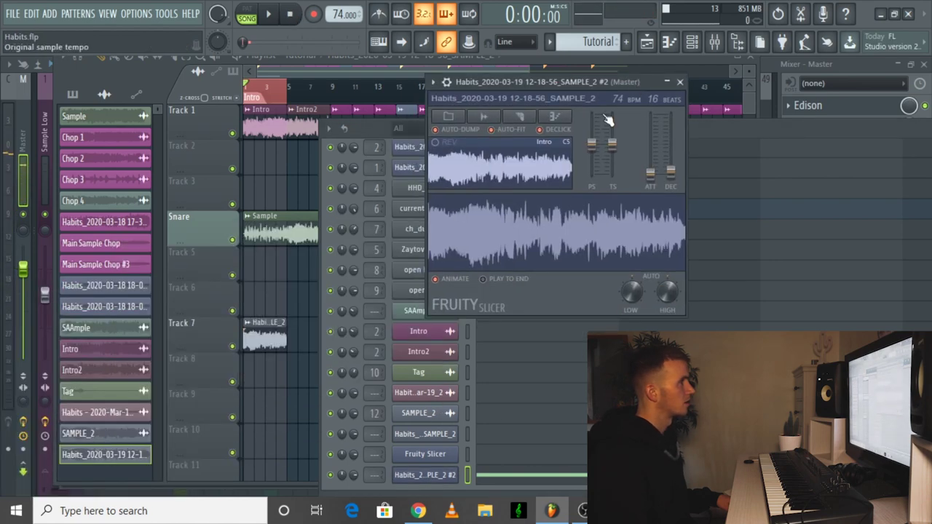
click(521, 119)
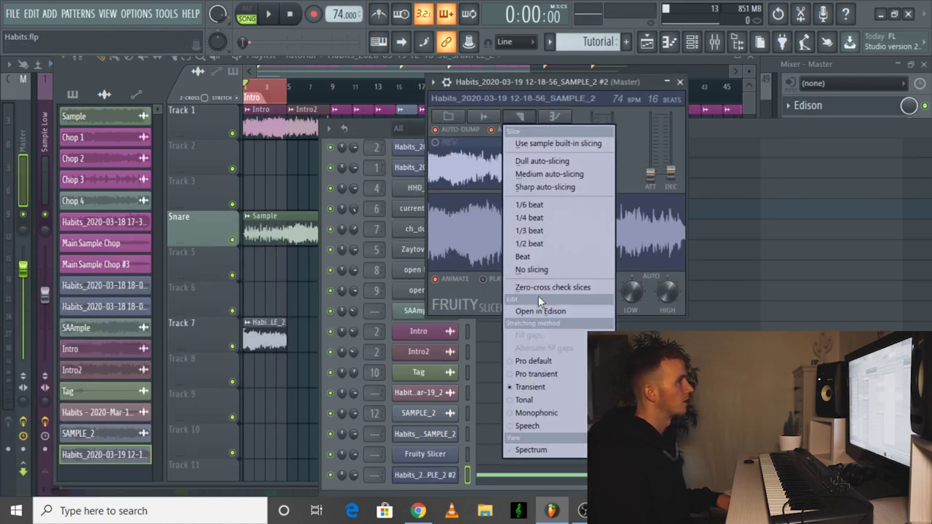
click(531, 259)
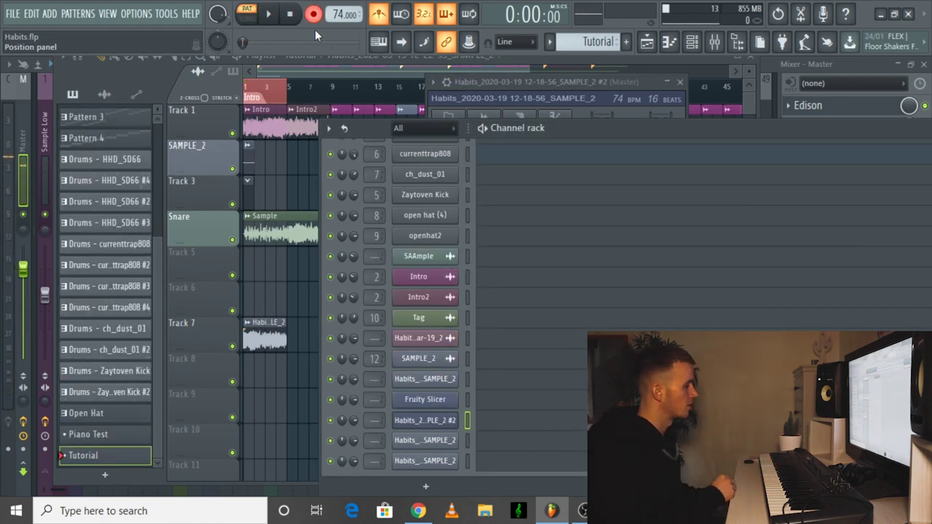
Record a two-bar performance of slices 4 to 7, played twice in ascending order, into the Tutorial pattern
key(space)
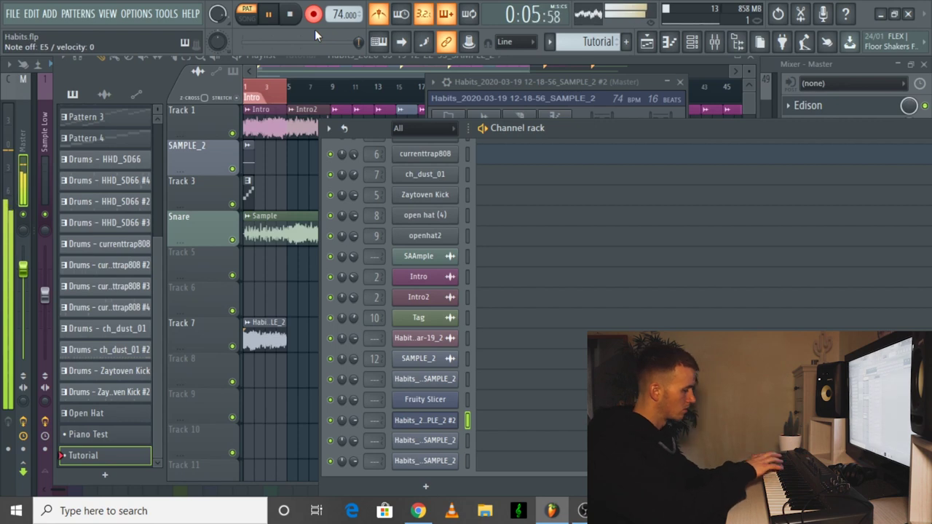
key(space)
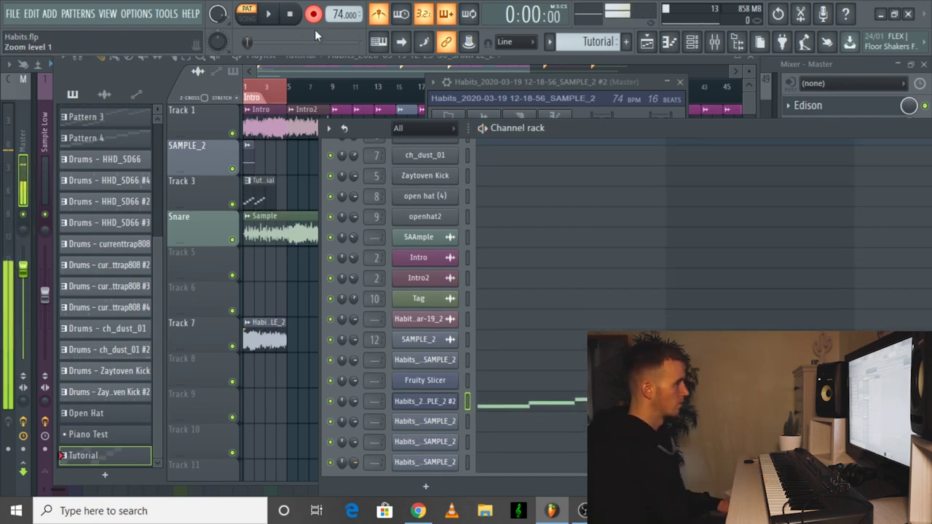
Quantize all the recorded slice notes in the piano roll and level their velocities
click(509, 399)
key(ctrl+a)
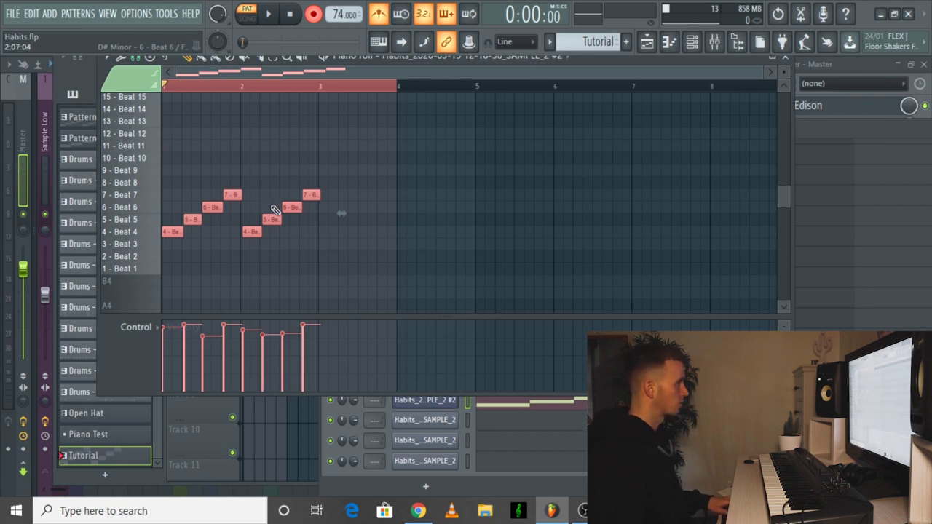
key(alt+q)
drag(167, 330, 306, 326)
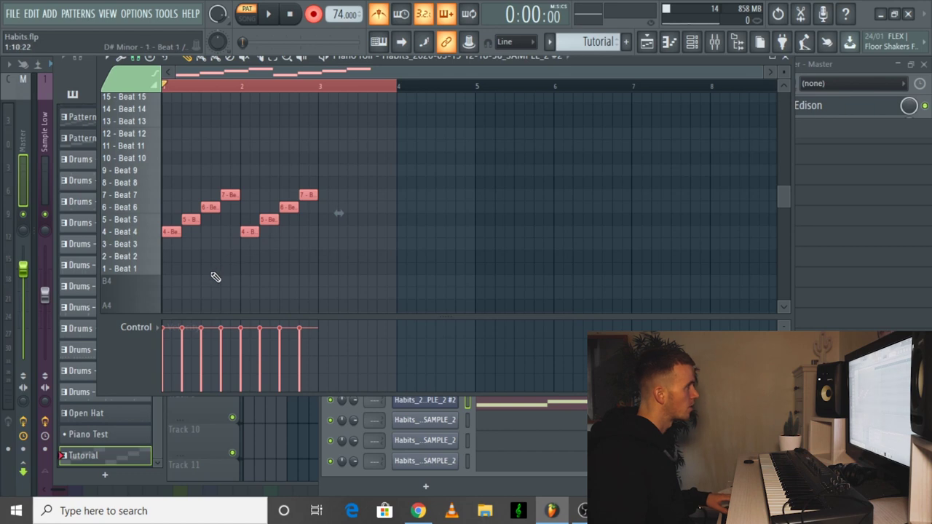
Deselect the slice notes and play back the Tutorial pattern to check the chopped sample's timing
key(ctrl+d)
key(space)
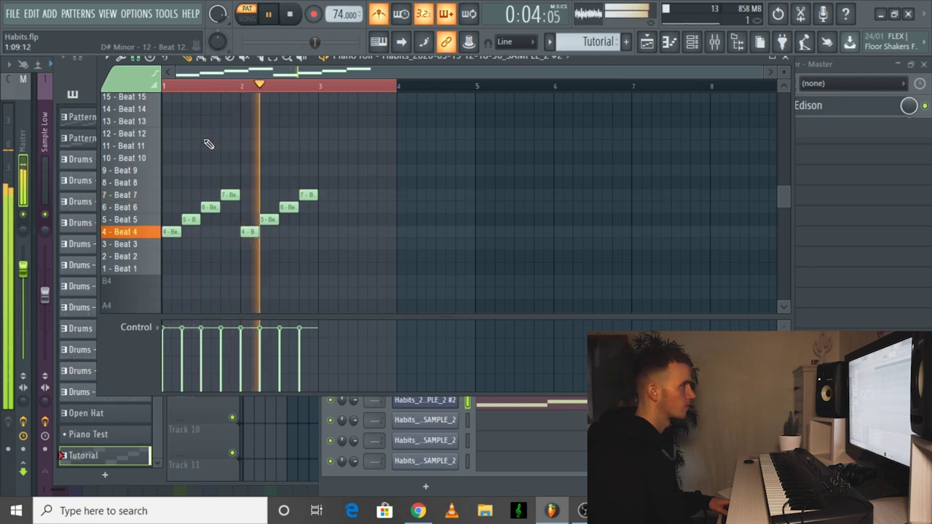
key(space)
Route the second sliced sample channel, Habits SAMPLE_2 #2, to mixer track 13
click(433, 406)
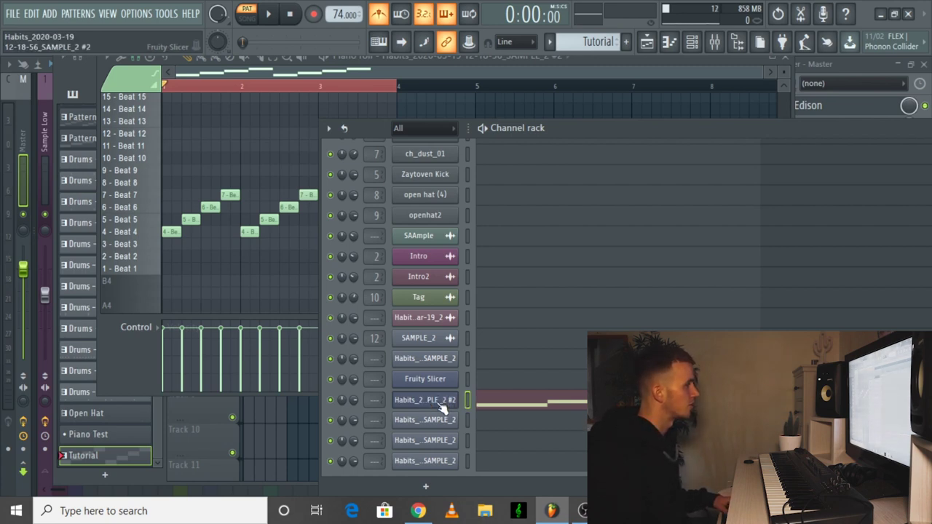
click(425, 400)
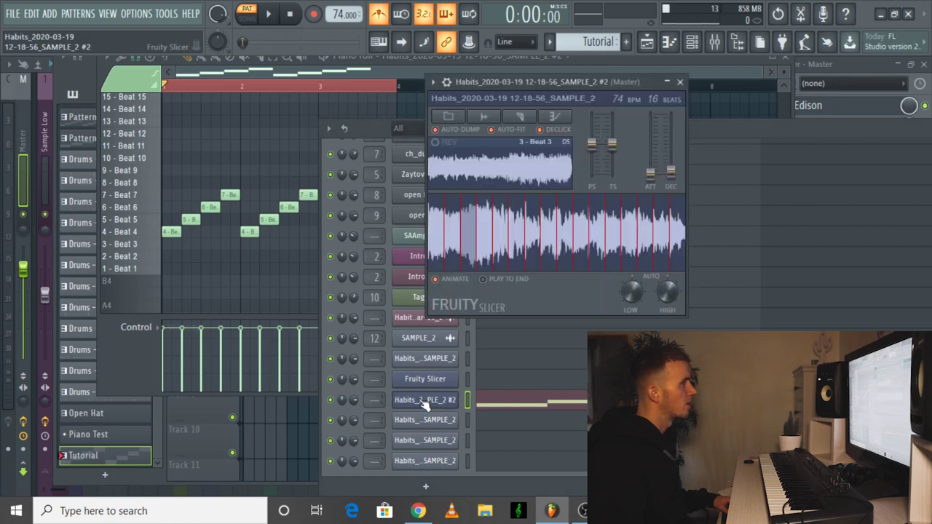
click(446, 82)
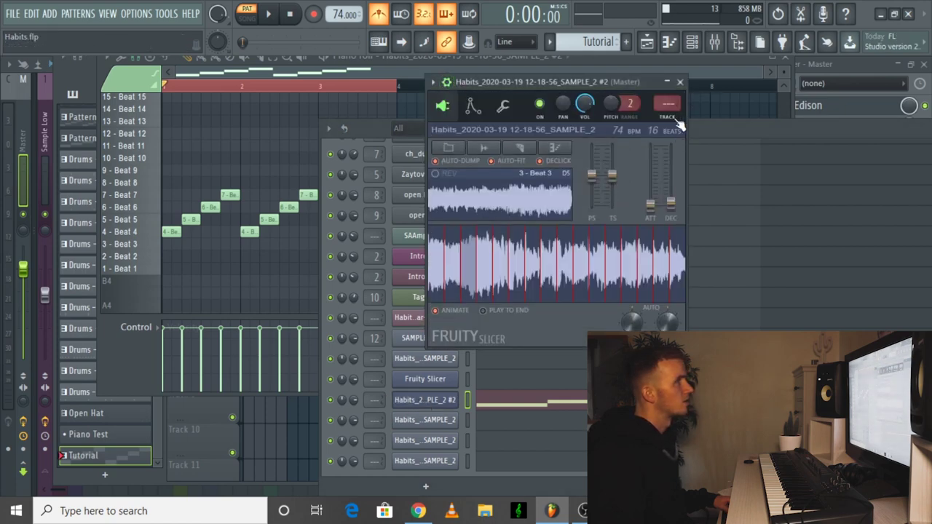
click(673, 118)
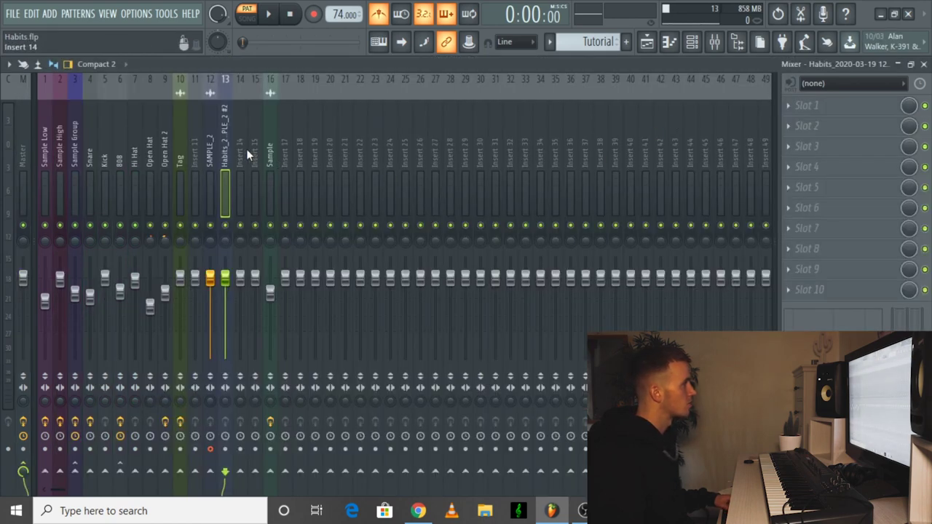
click(225, 448)
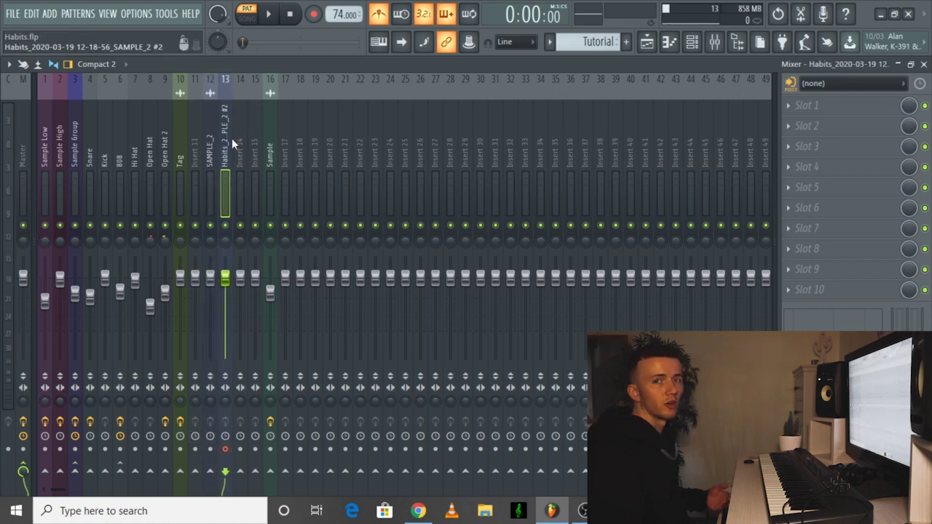
Examine the Fruity Reeverb 2, Fruity parametric EQ 2 and Ozone 8 Imager settings on the Sample Group mixer track
click(646, 42)
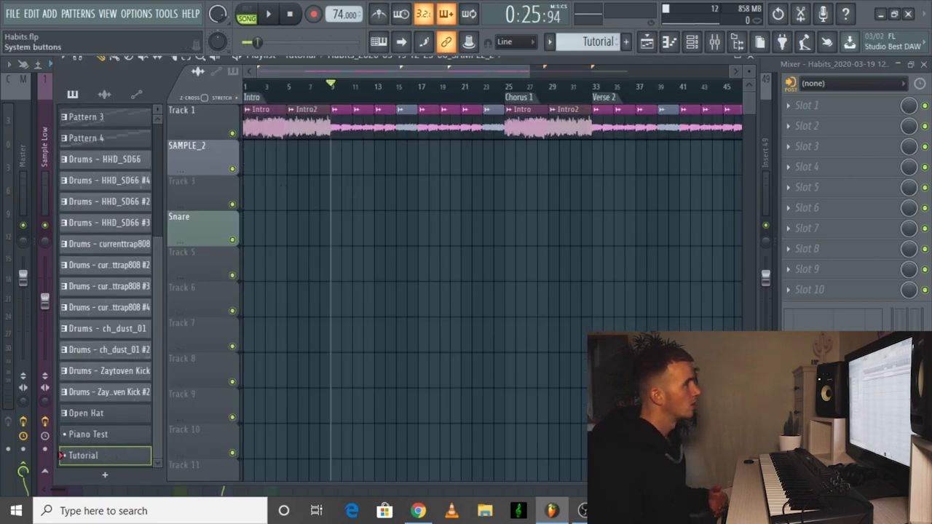
click(692, 43)
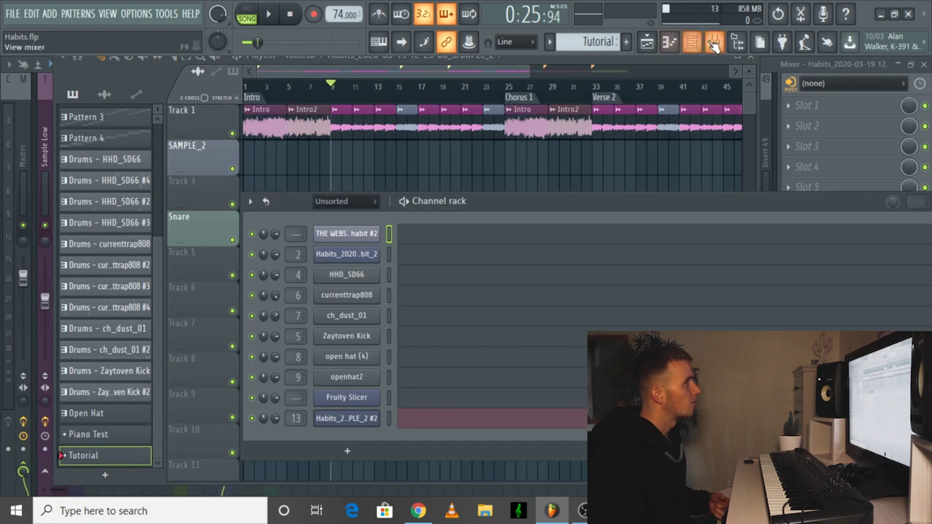
click(713, 43)
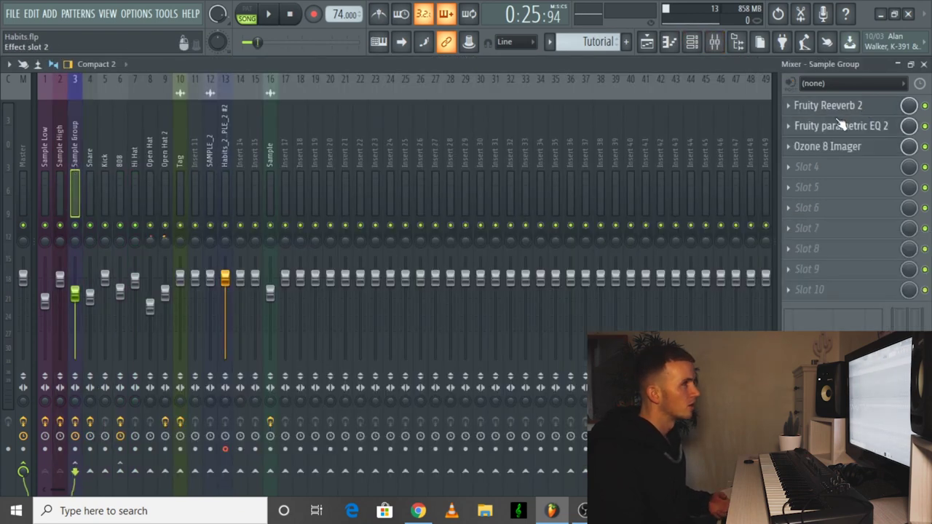
click(839, 108)
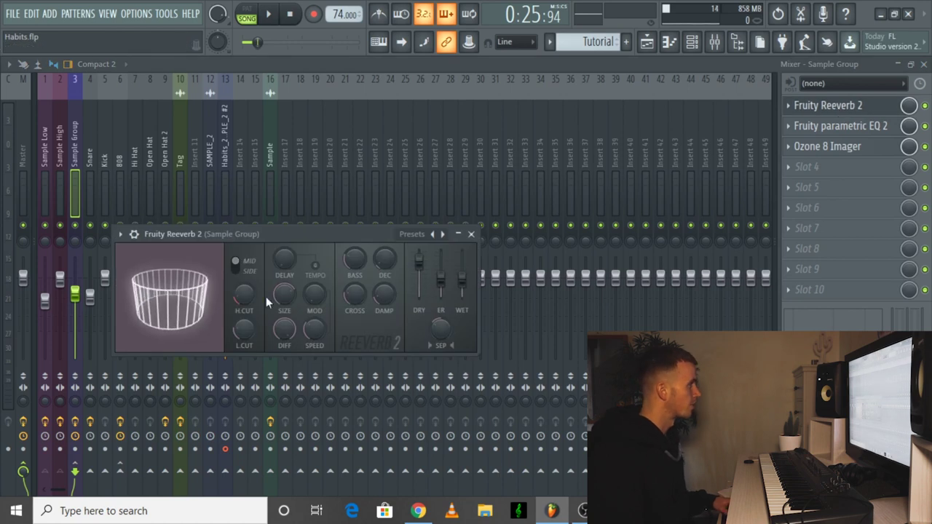
click(837, 126)
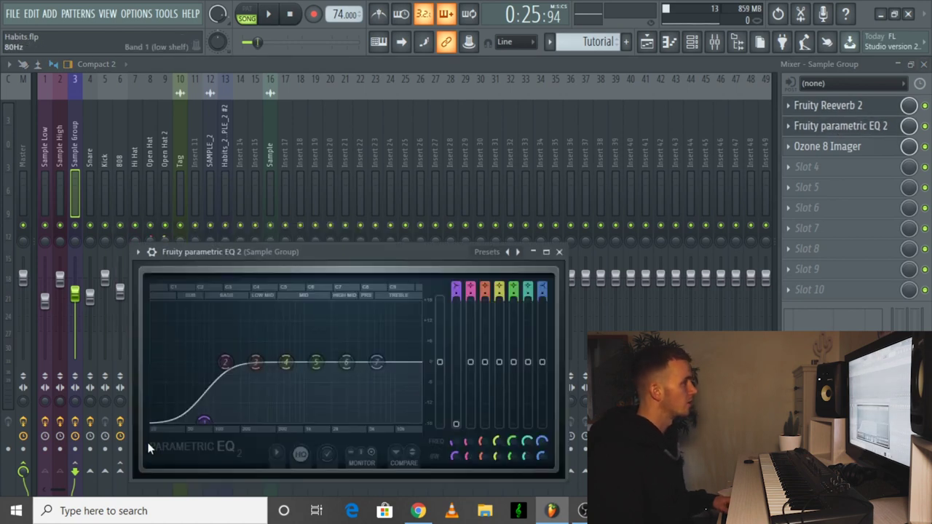
click(837, 147)
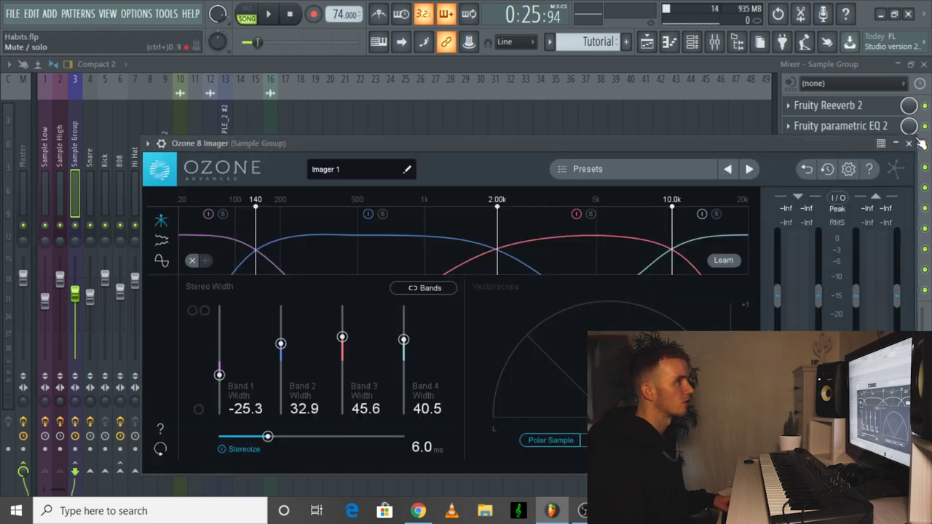
key(Escape)
Play the song arrangement in the playlist from bar 9 to hear the processed sample
click(651, 47)
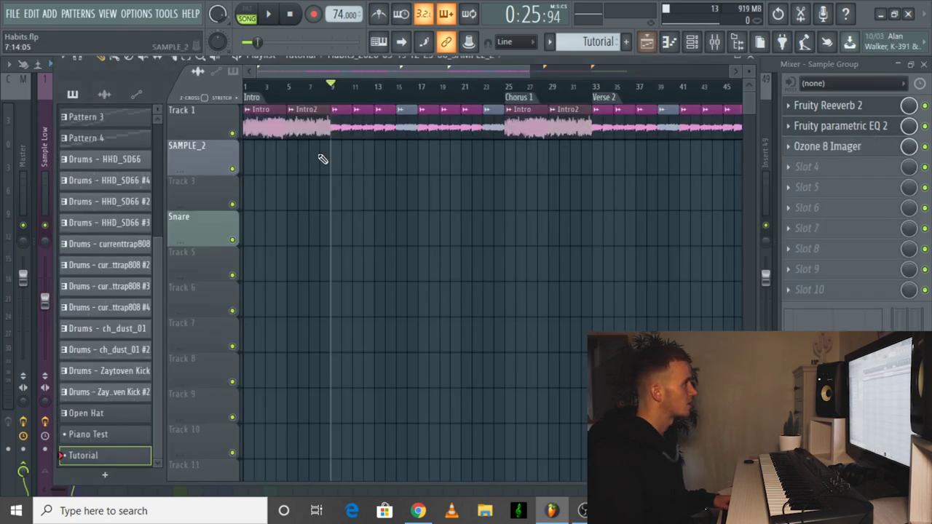
key(space)
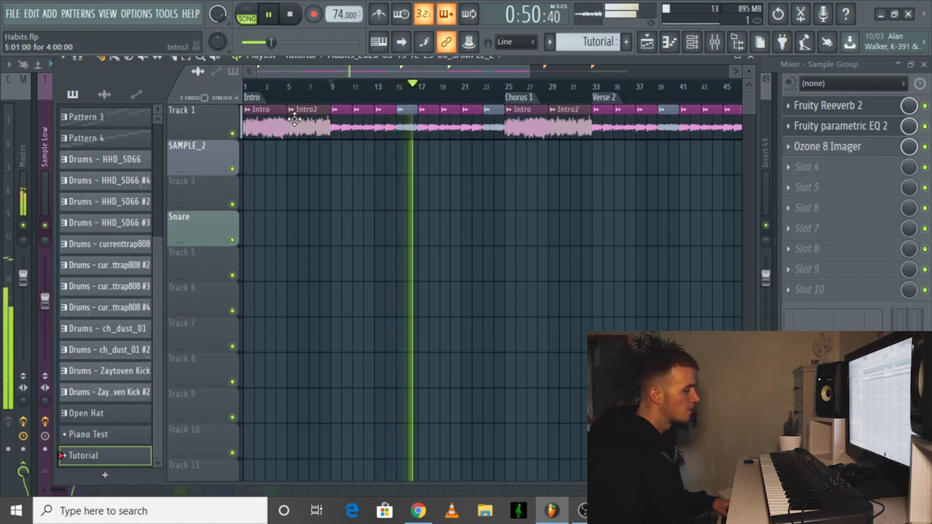
key(space)
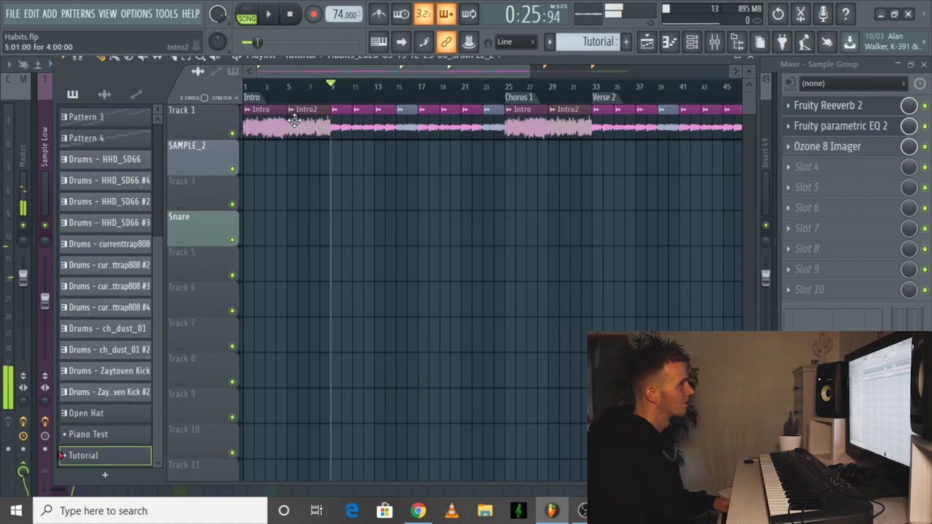
Record a four-bar snare part with two hits per bar on the HHD_SD66 channel in the Tutorial pattern
key(F6)
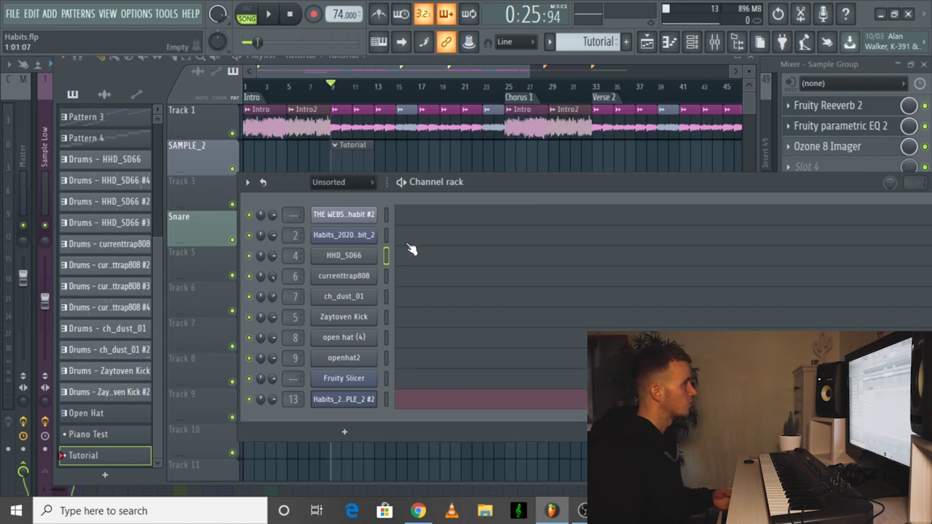
key(F7)
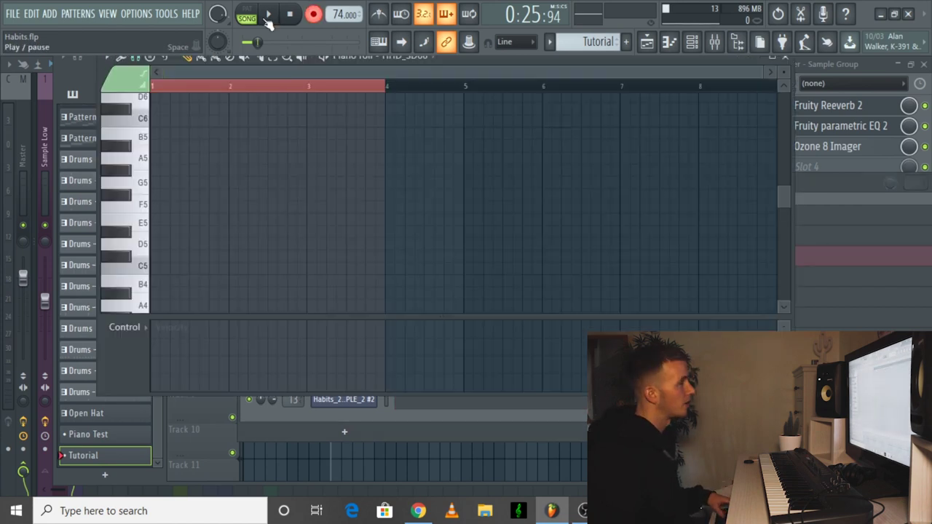
click(267, 15)
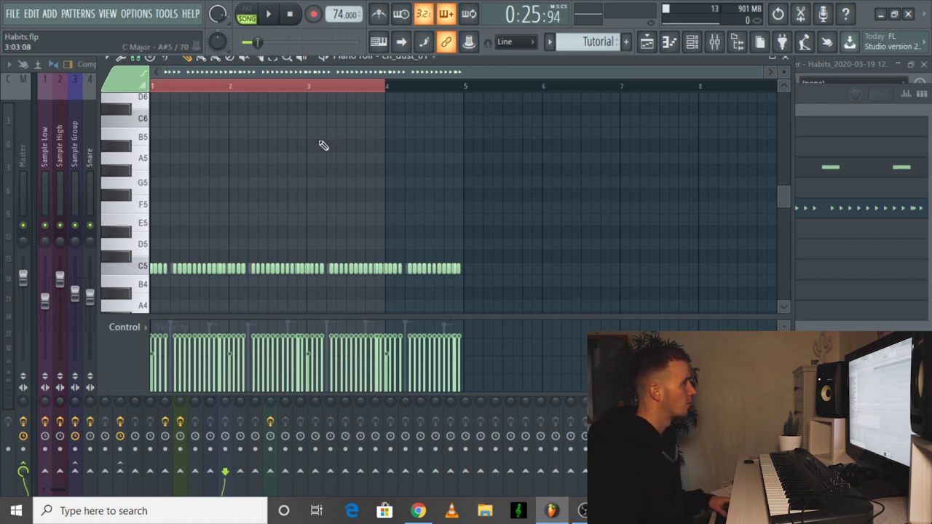
Play back the sample together with the snare and the ch_dust_01 hi-hat pattern
key(space)
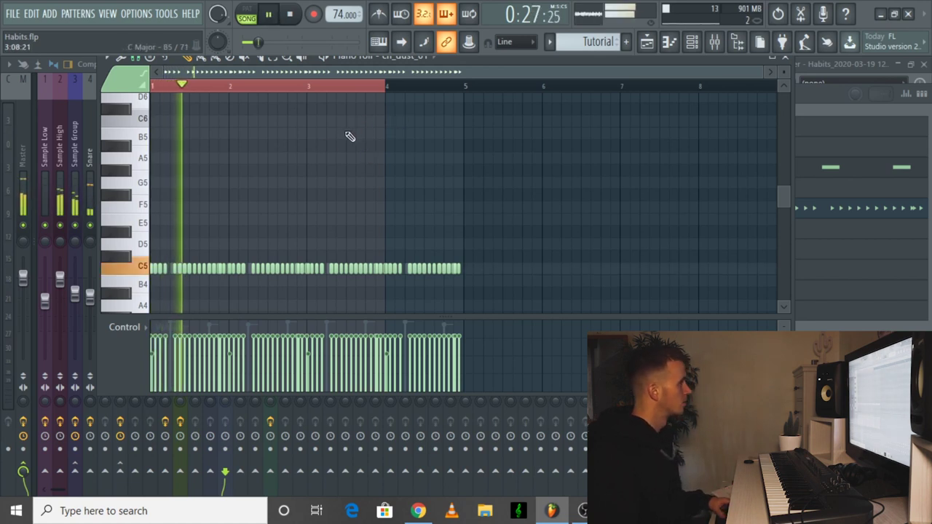
scroll(210, 265, up, 2)
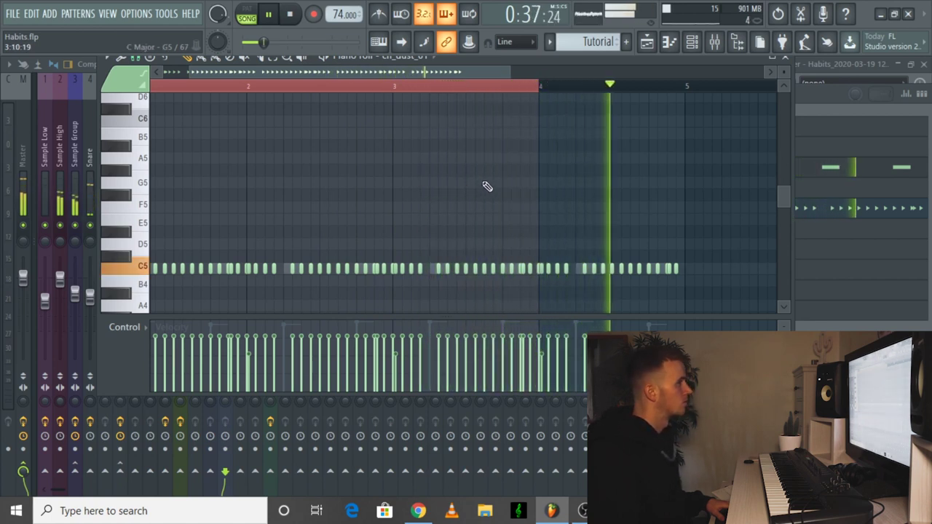
key(space)
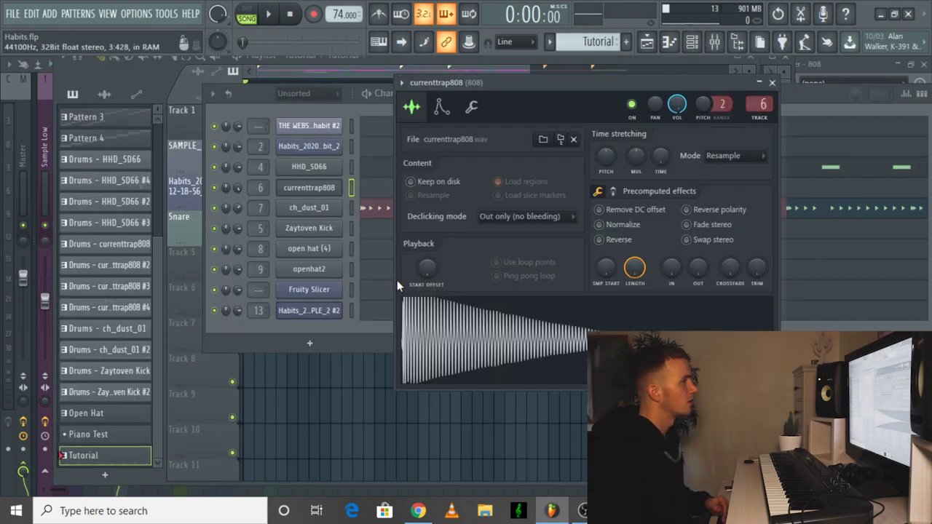
Audition the currenttrap808 sample, open it in the audio editor and detect its pitch regions to find its key
click(433, 321)
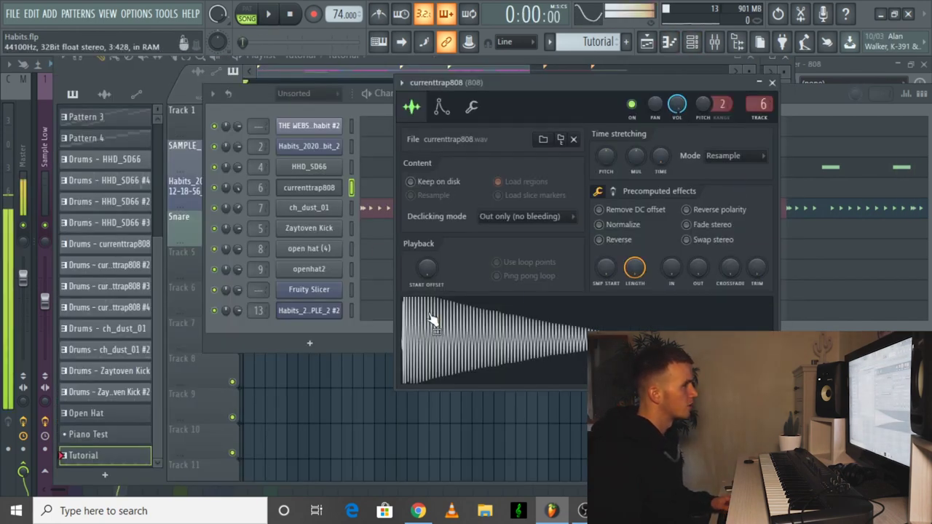
right_click(507, 334)
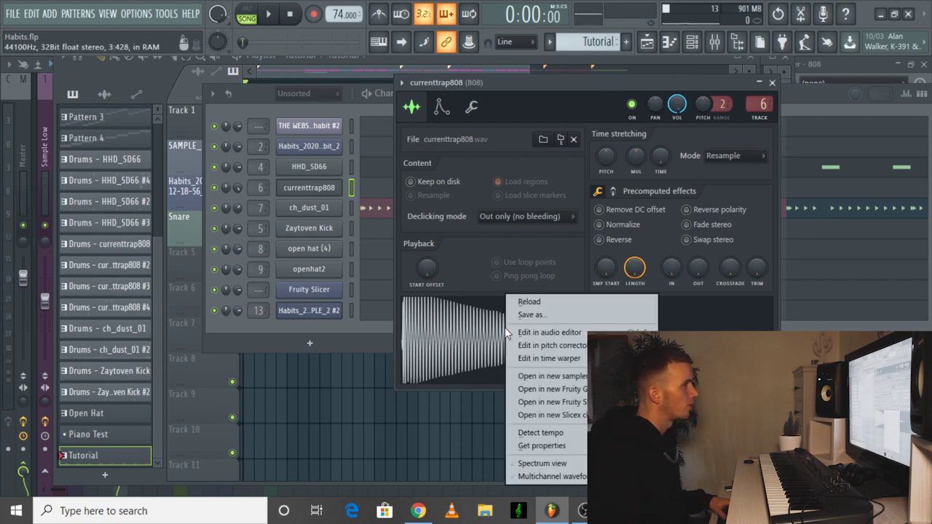
click(558, 332)
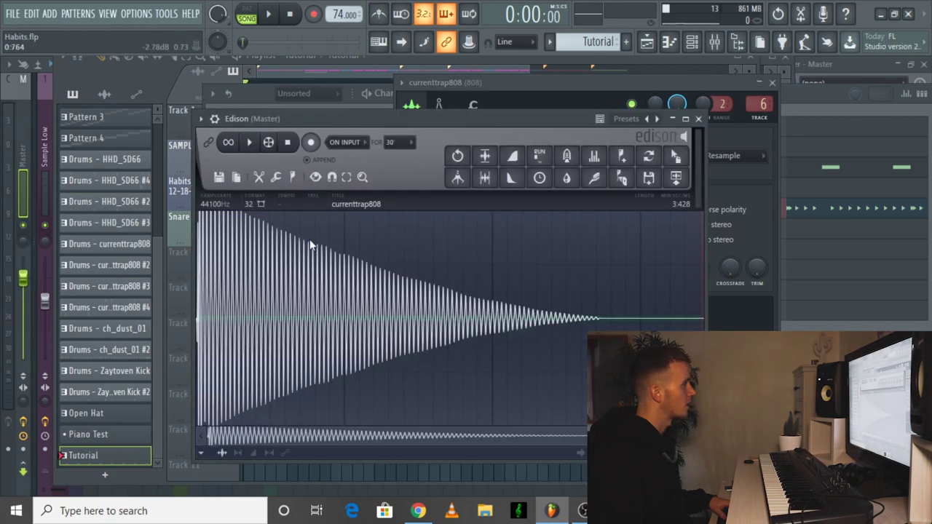
click(292, 177)
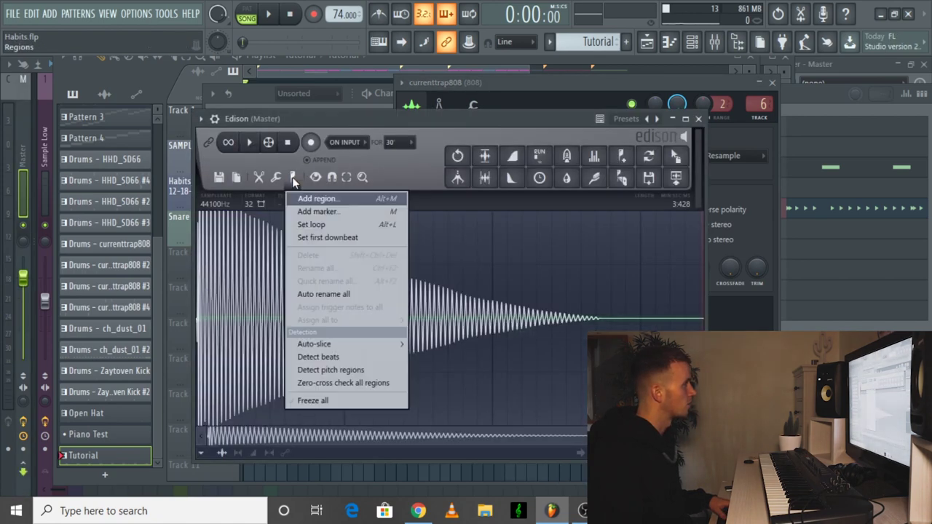
click(333, 371)
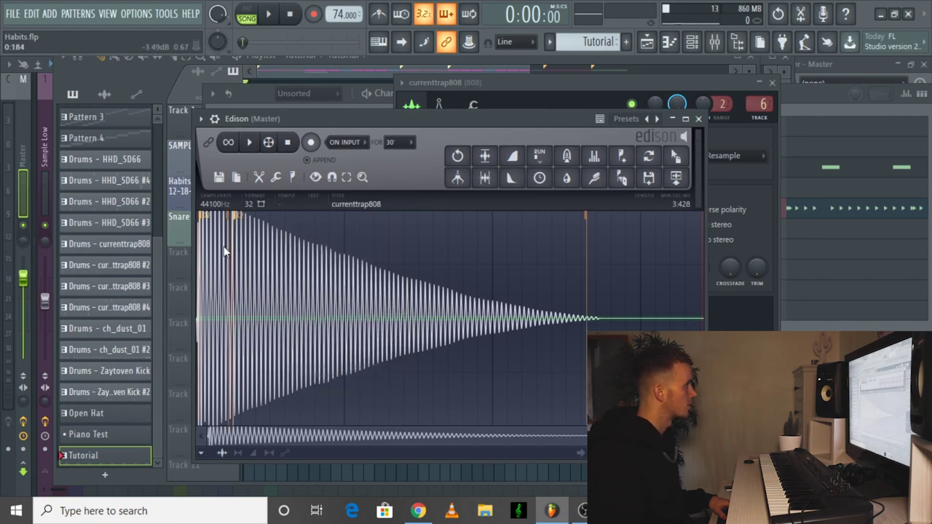
scroll(225, 251, up, 1)
scroll(206, 223, up, 1)
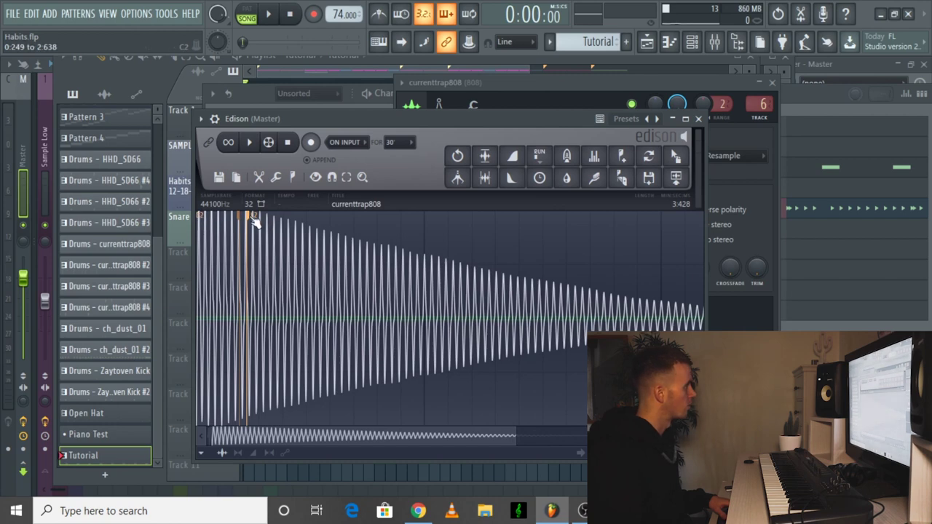
click(700, 119)
Rehearse and record an 808 bass line on the currenttrap808 channel in the Tutorial pattern while the beat plays
click(693, 44)
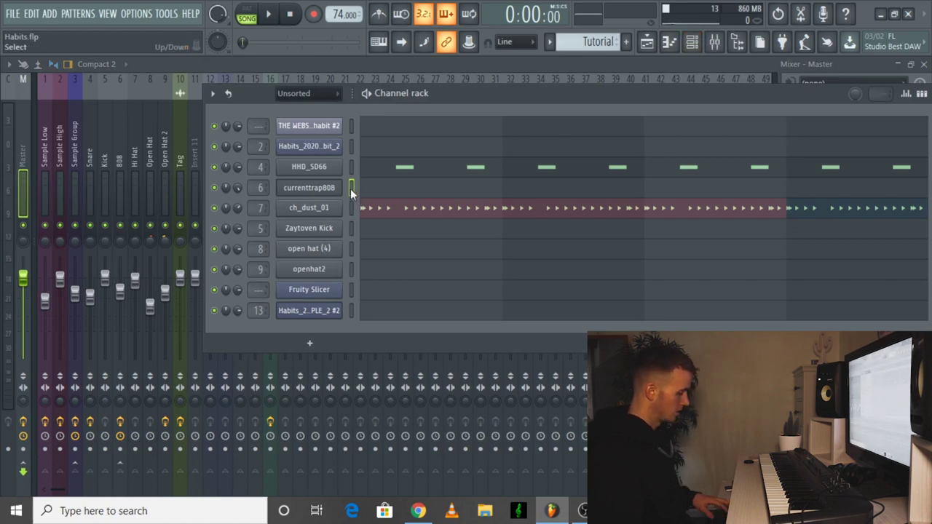
key(F7)
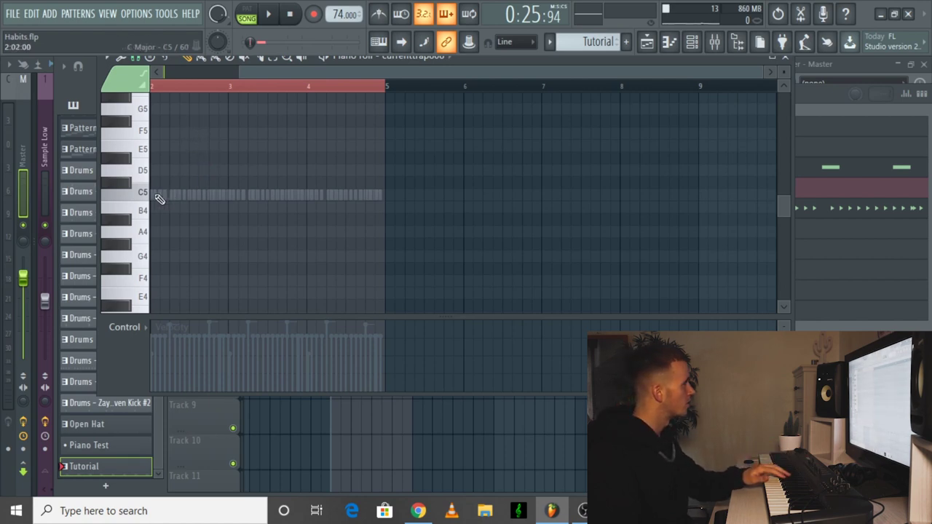
key(space)
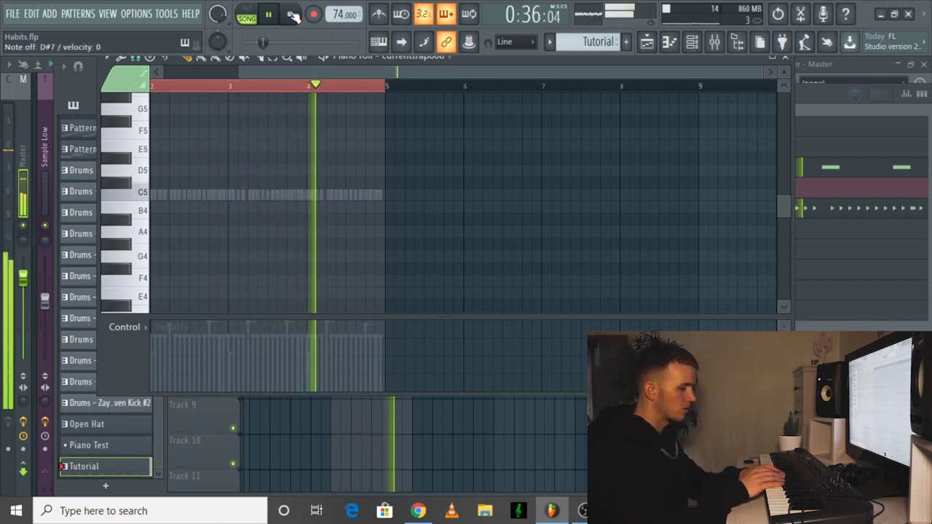
click(292, 14)
click(269, 14)
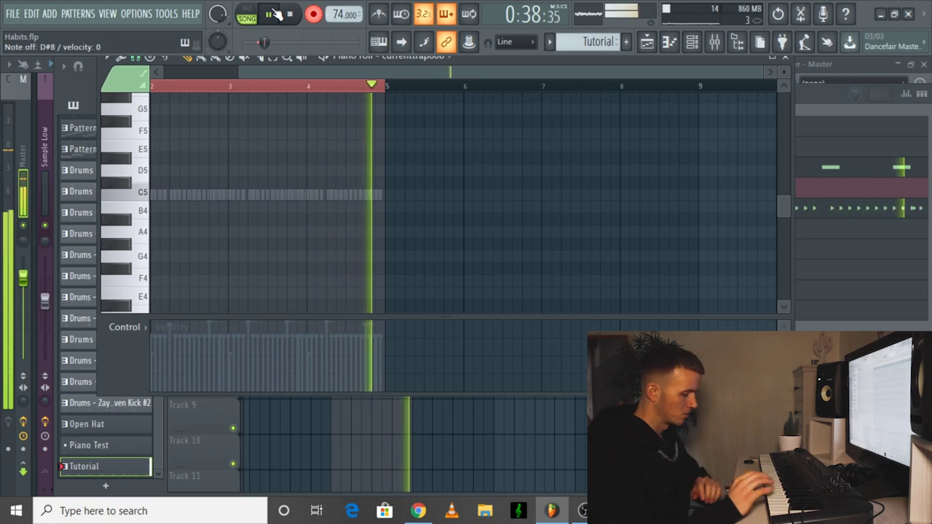
click(275, 13)
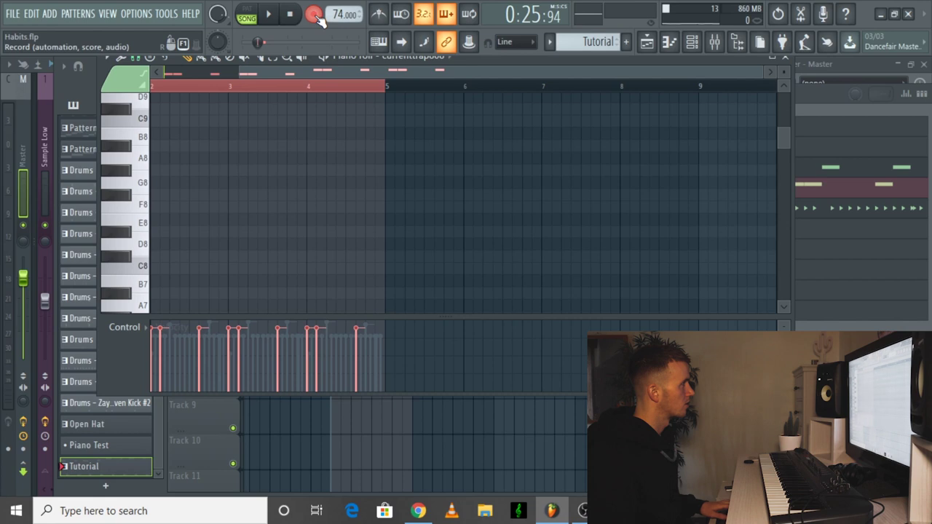
Play back the beat with the recorded 808 bass line and bring up the channel rack
key(space)
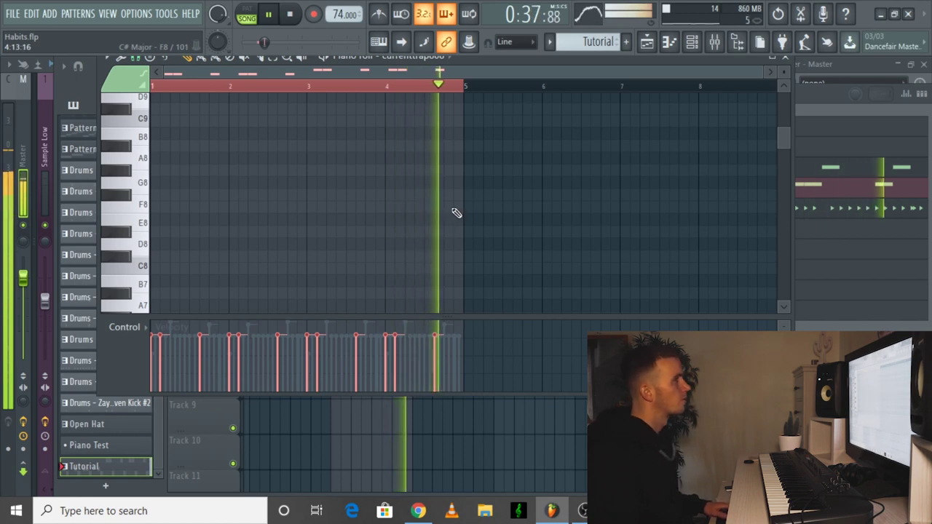
key(space)
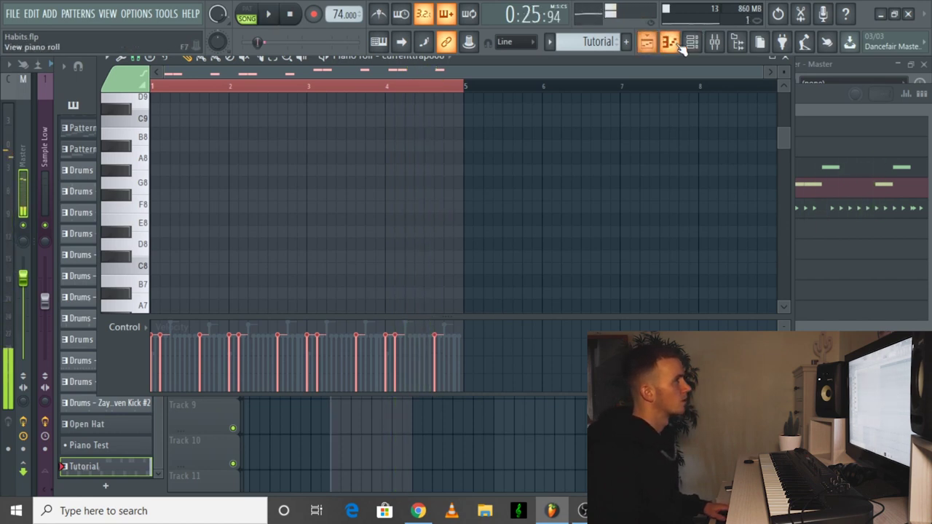
click(691, 45)
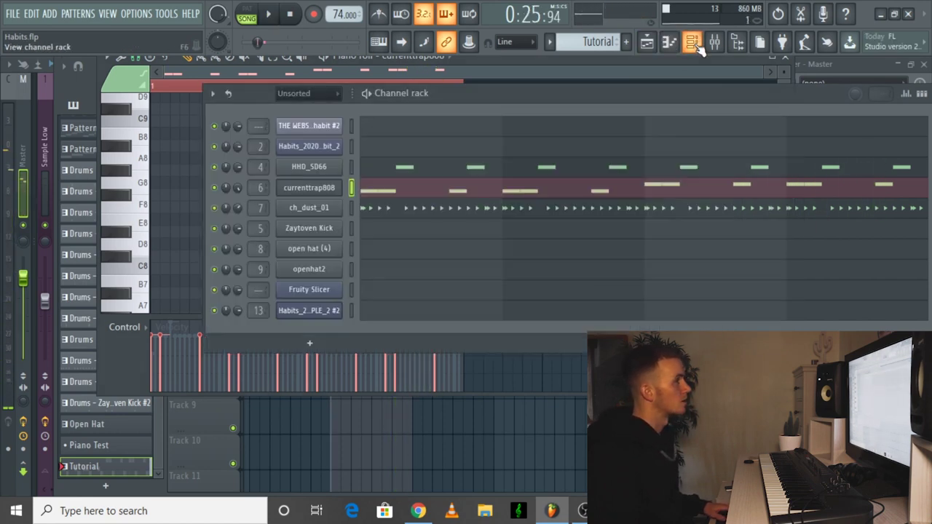
Open the Zaytoven Kick channel settings and view its sample waveform
click(310, 231)
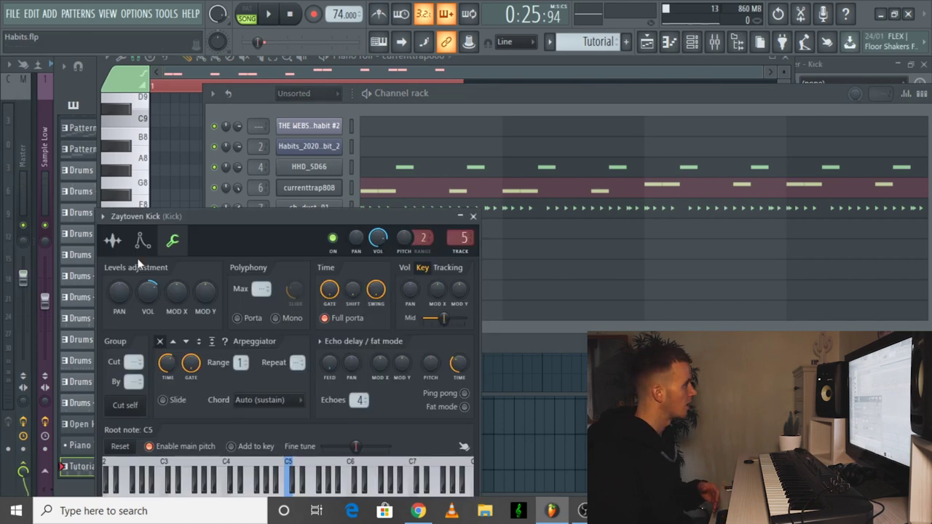
click(113, 240)
drag(399, 219, 573, 116)
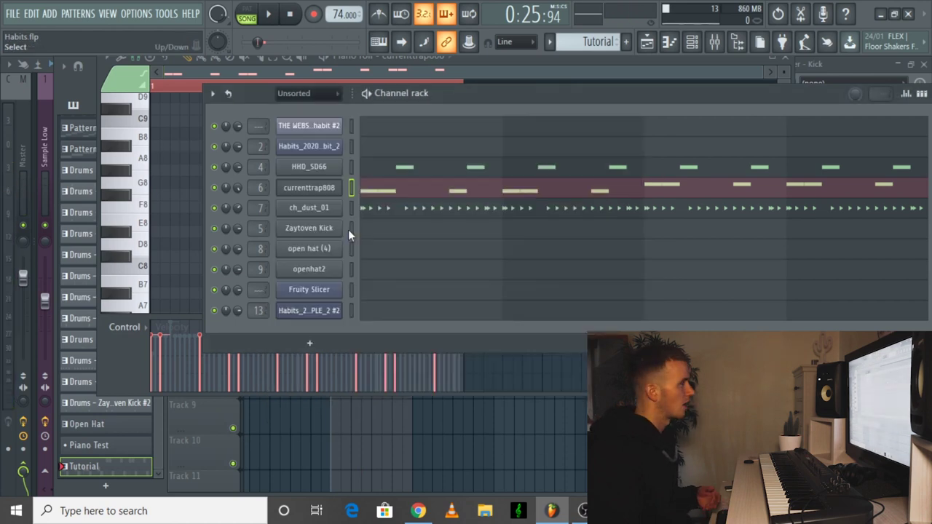
Copy the currenttrap808 notes into the Zaytoven Kick channel and set all of the kick notes to C5
click(349, 230)
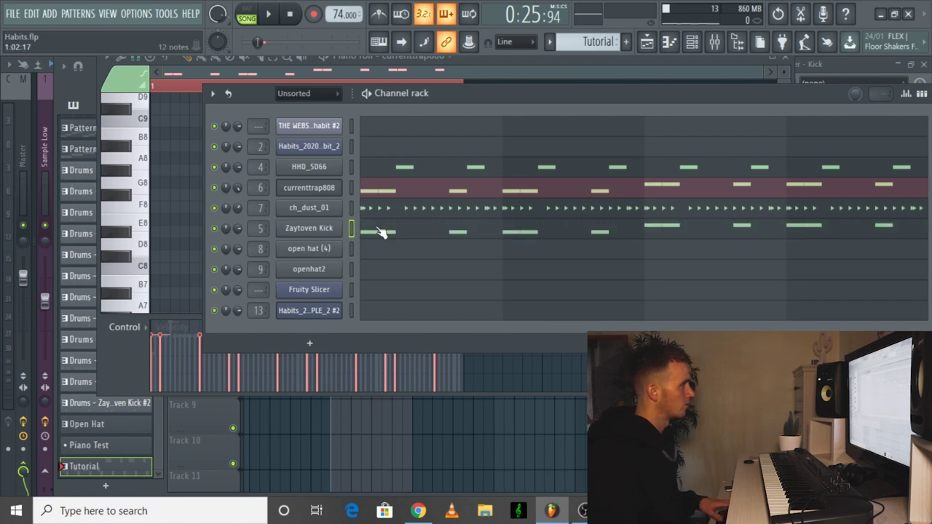
click(380, 230)
scroll(368, 223, down, 3)
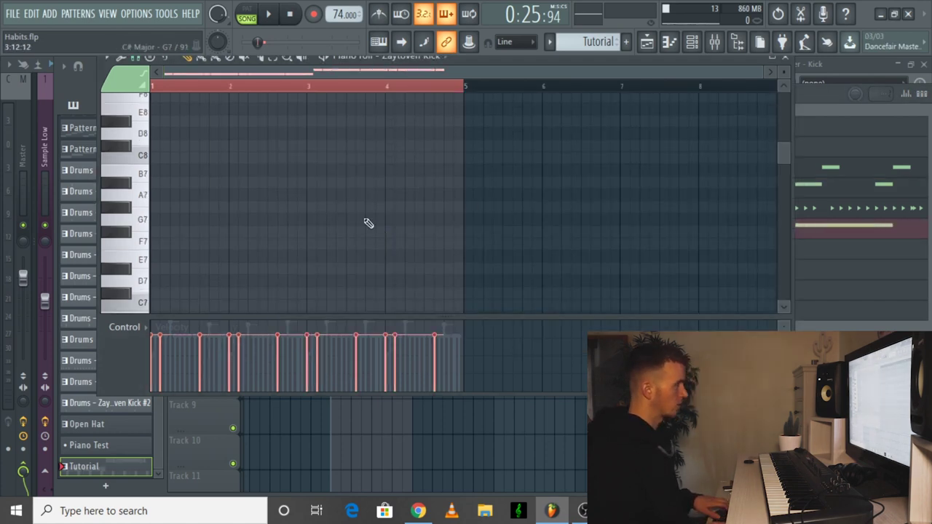
scroll(361, 212, down, 3)
scroll(357, 200, up, 1)
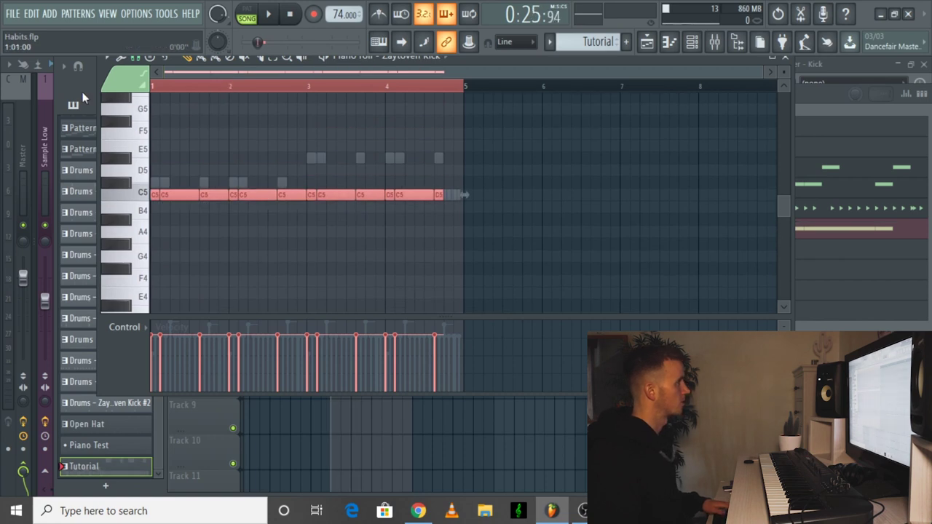
Play back the beat with the kick layered under the 808 and return to the channel rack
key(space)
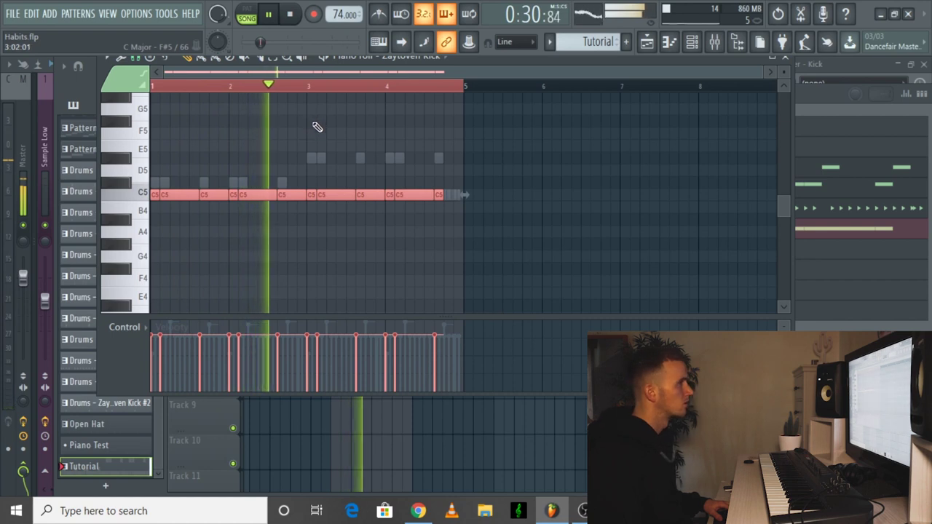
key(space)
click(692, 45)
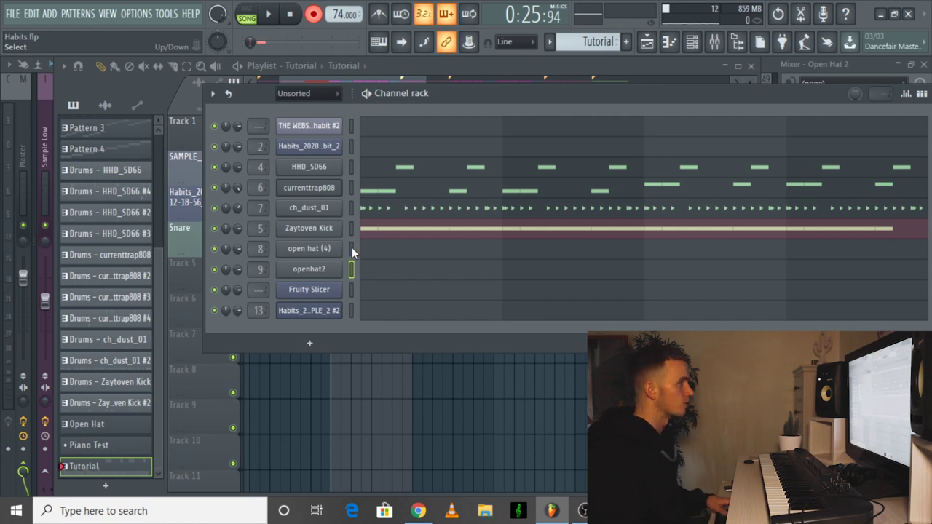
Audition the open hat (4) and openhat2 samples from their channel settings
click(335, 251)
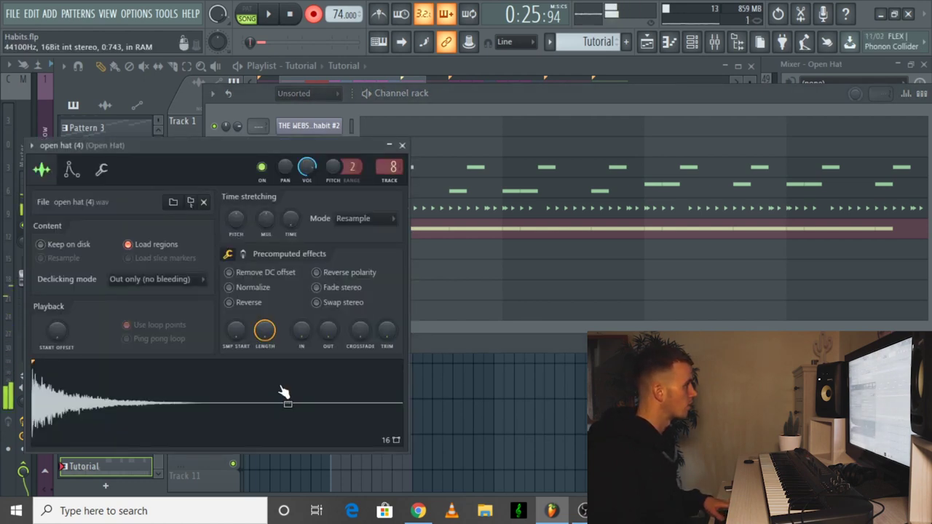
click(402, 145)
click(318, 271)
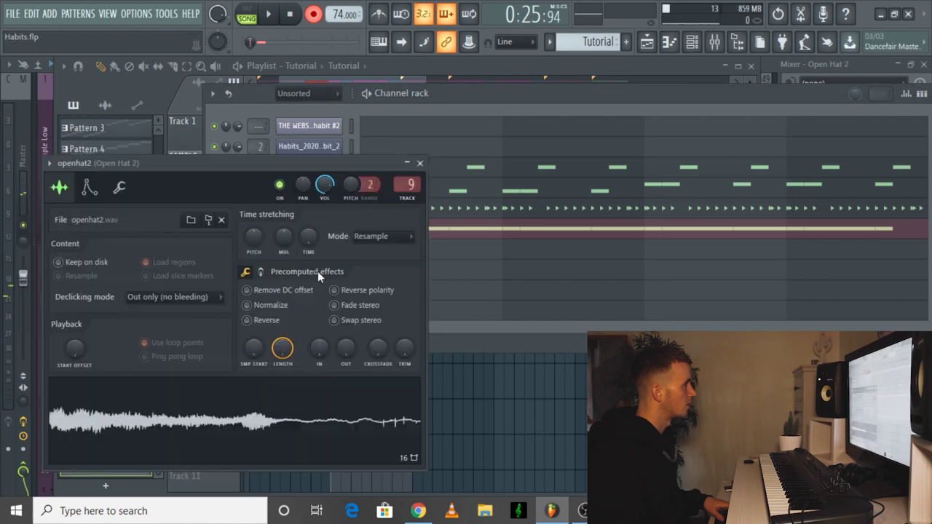
click(284, 400)
click(419, 162)
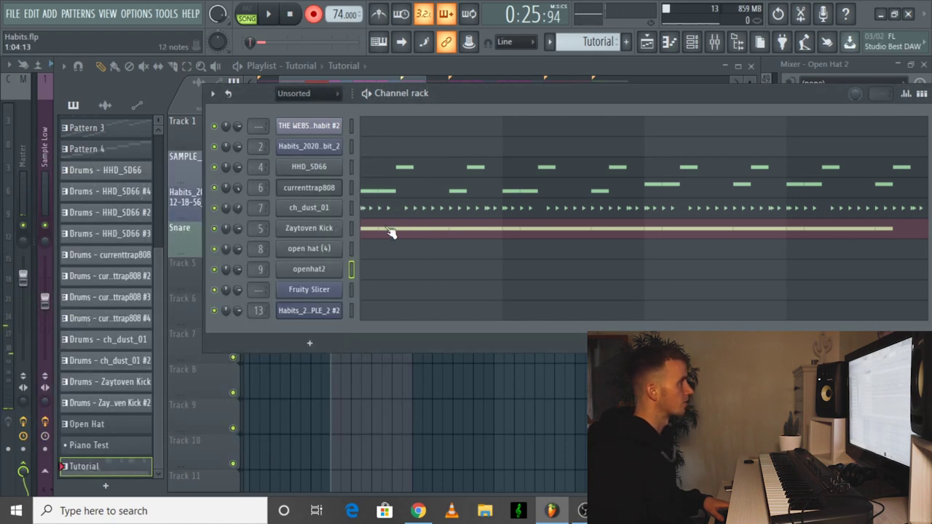
Record openhat2 and open hat (4) hits in the Tutorial pattern and open the open hat (4) notes in the piano roll
click(326, 272)
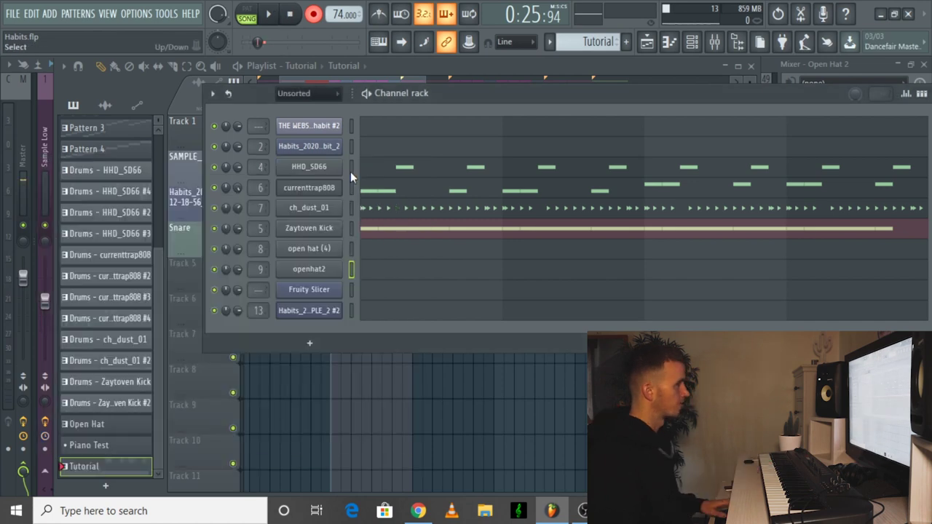
key(space)
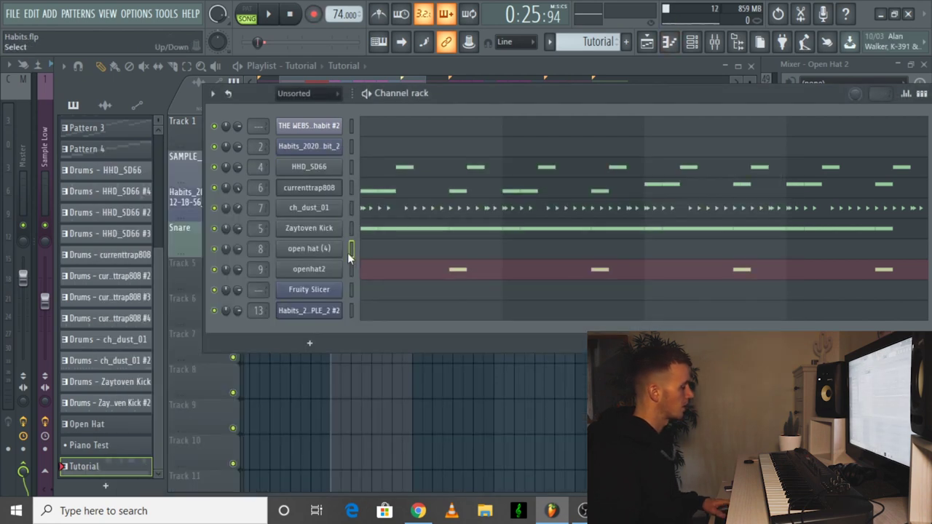
click(313, 14)
click(269, 14)
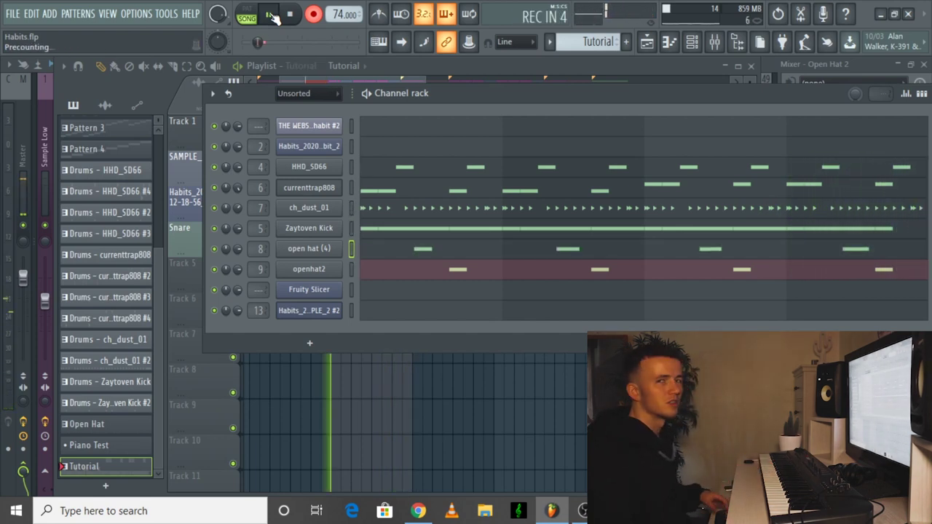
click(271, 16)
click(398, 251)
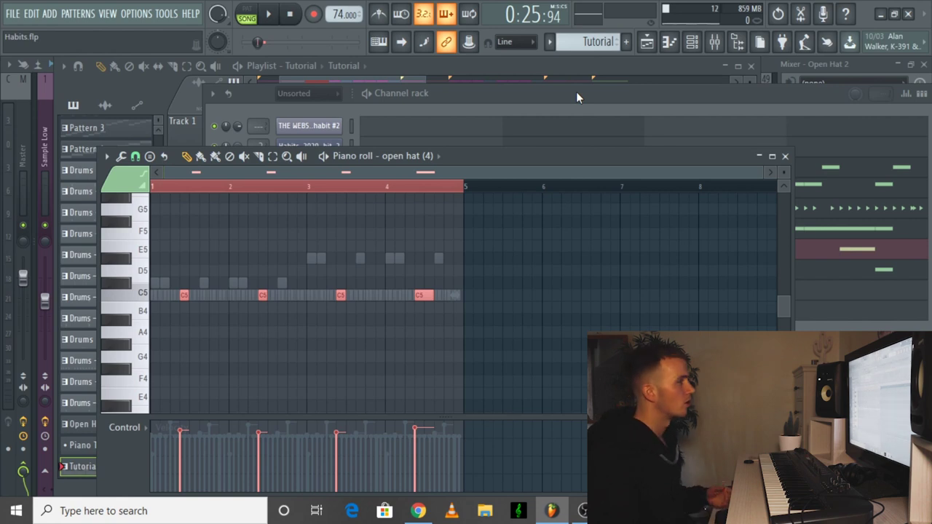
Split the Tutorial pattern by channel and lay the resulting patterns on separate playlist tracks, repeated four times from bar 9 to bar 25
click(583, 67)
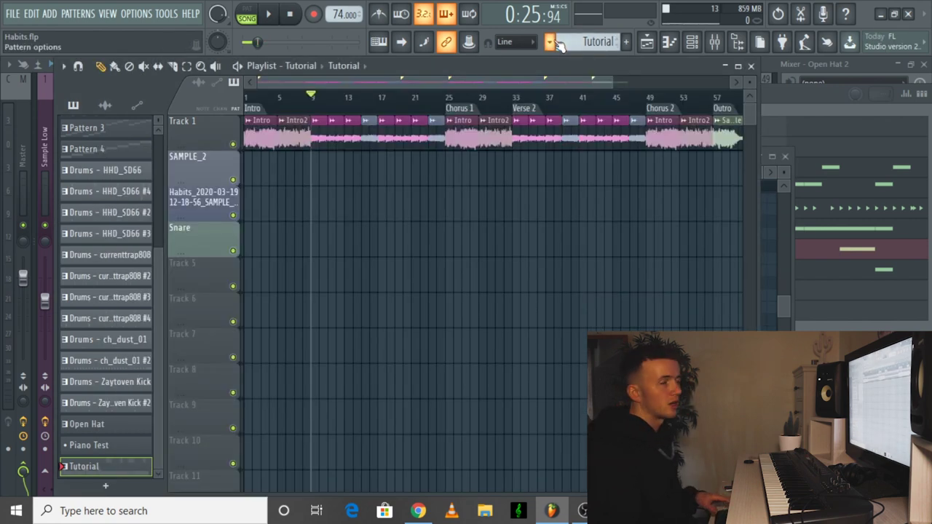
click(550, 42)
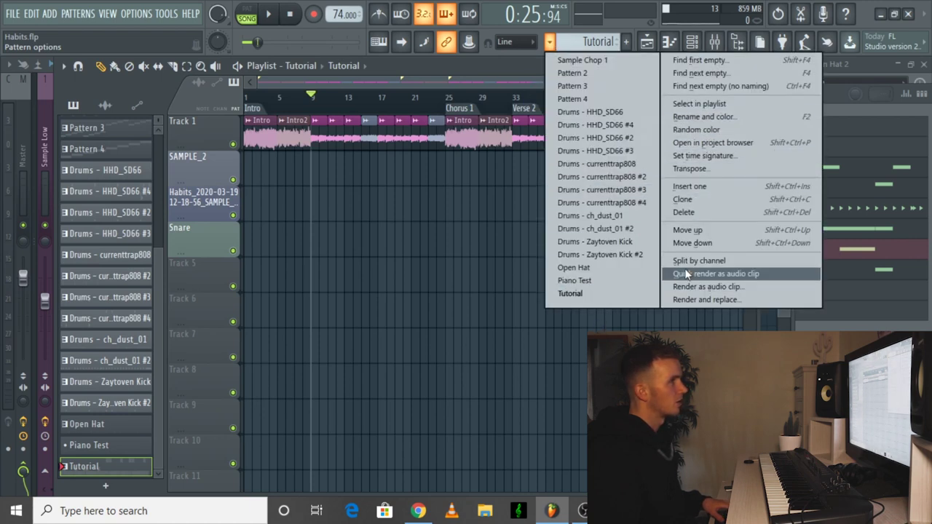
click(705, 260)
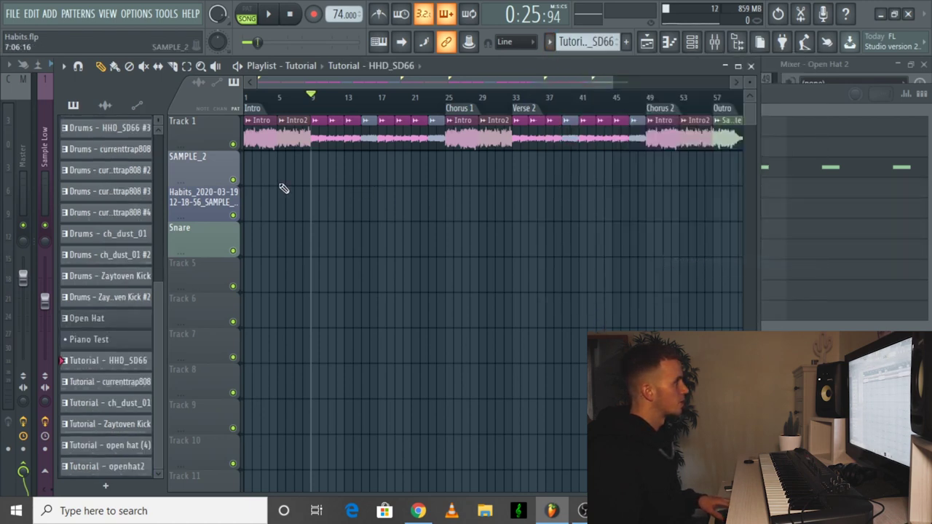
shift+click(120, 467)
drag(120, 390, 424, 164)
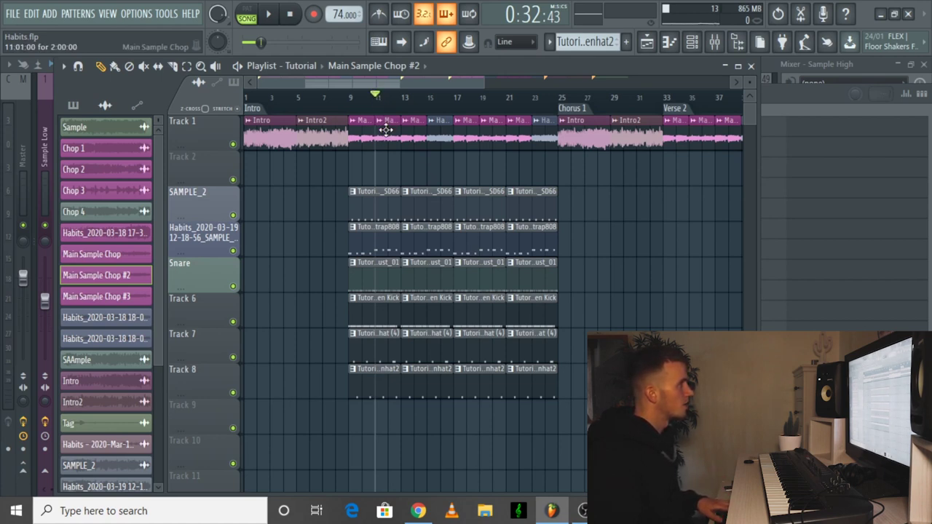
Duplicate the Main Sample Chop clip at bar 11 onto Track 2, make it unique and open its channel settings
drag(398, 135, 386, 173)
scroll(379, 169, up, 3)
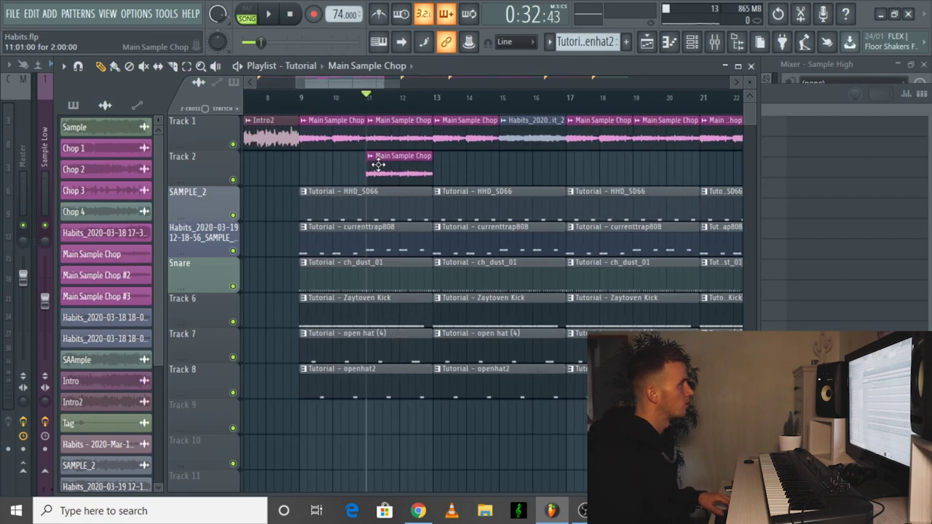
click(370, 155)
click(400, 258)
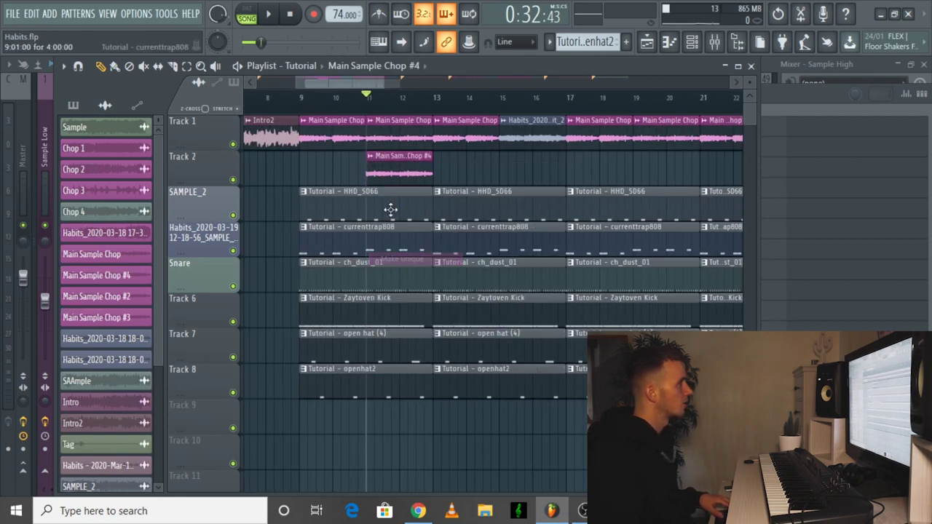
click(400, 156)
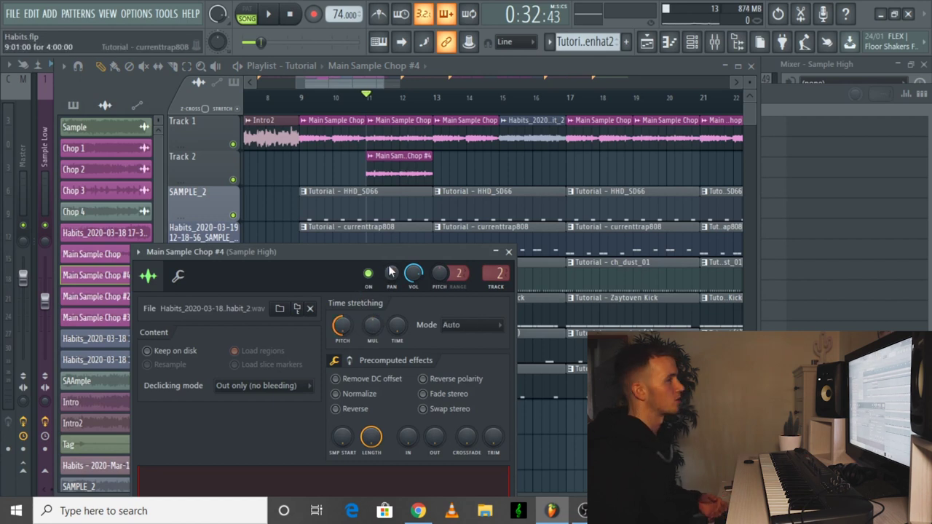
click(508, 251)
Play back the arrangement from just before bar 11 to hear the layered sample chop on Track 2
click(351, 96)
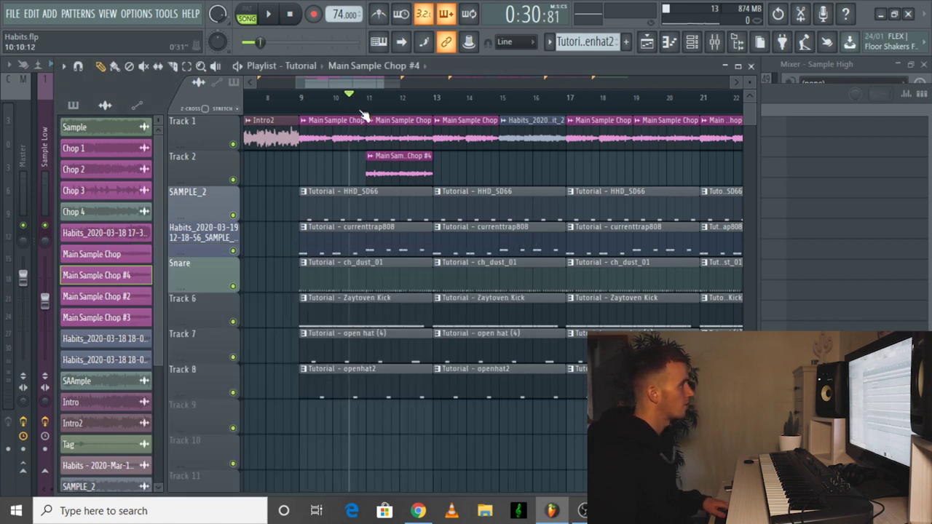
key(space)
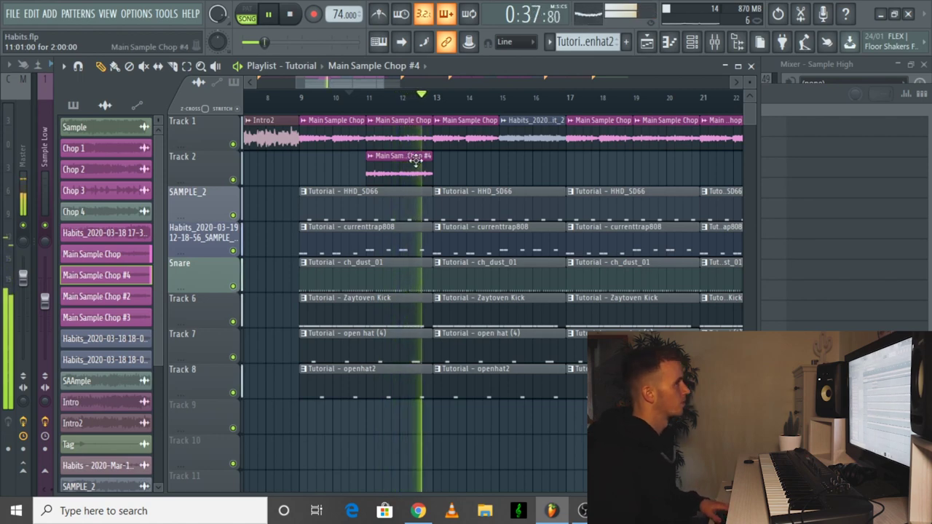
scroll(498, 143, down, 2)
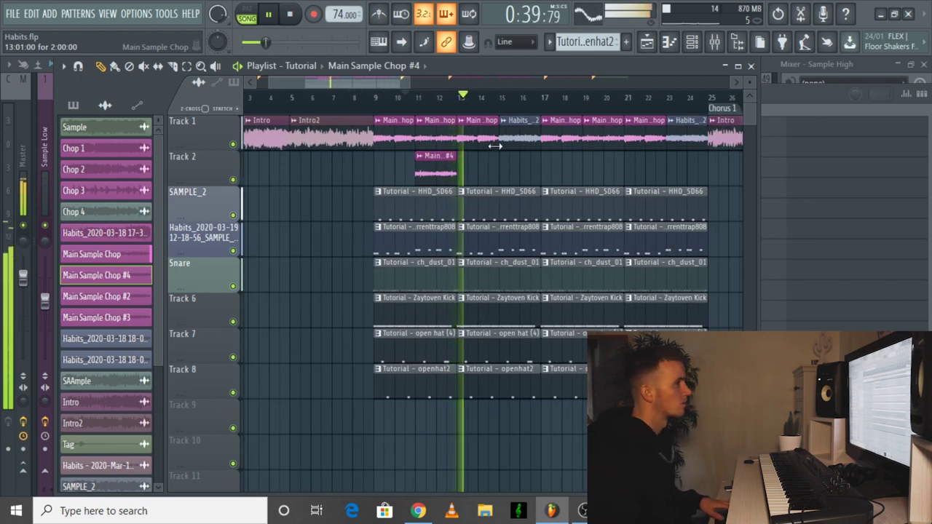
key(space)
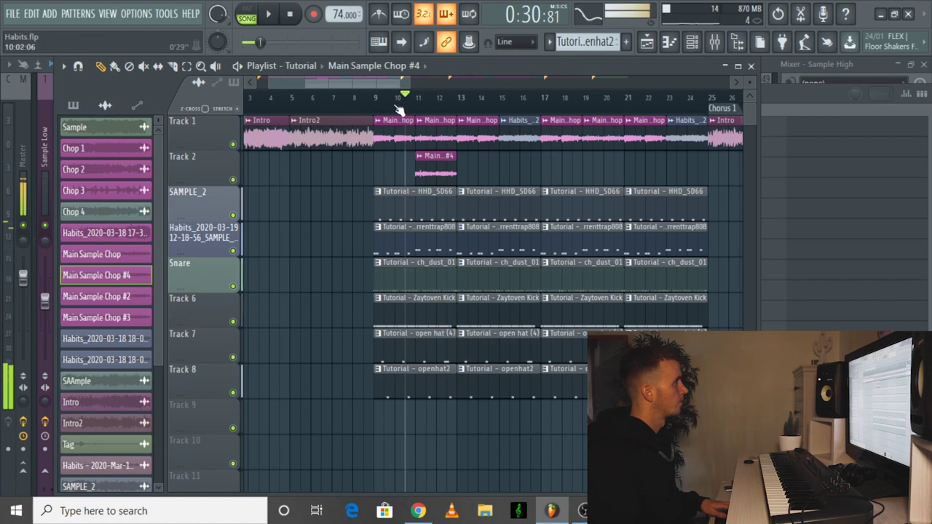
Duplicate the Habits clip at bar 15 onto Track 2 and trim the copy to span bar 16 to bar 17
click(301, 65)
scroll(524, 146, up, 2)
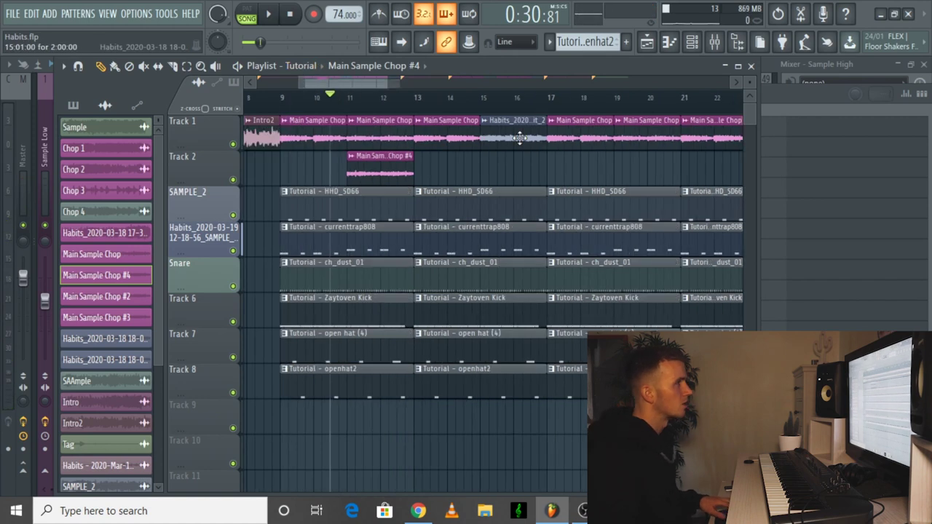
click(520, 134)
click(519, 177)
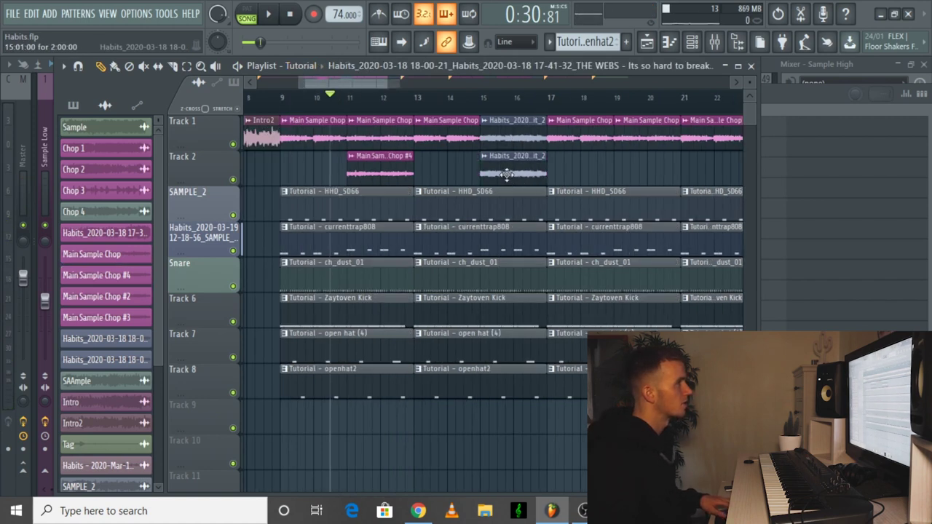
Copy the channel volume of Main Sample Chop #4 and paste the 18% value onto the Habits clip's channel on Track 2
double_click(383, 155)
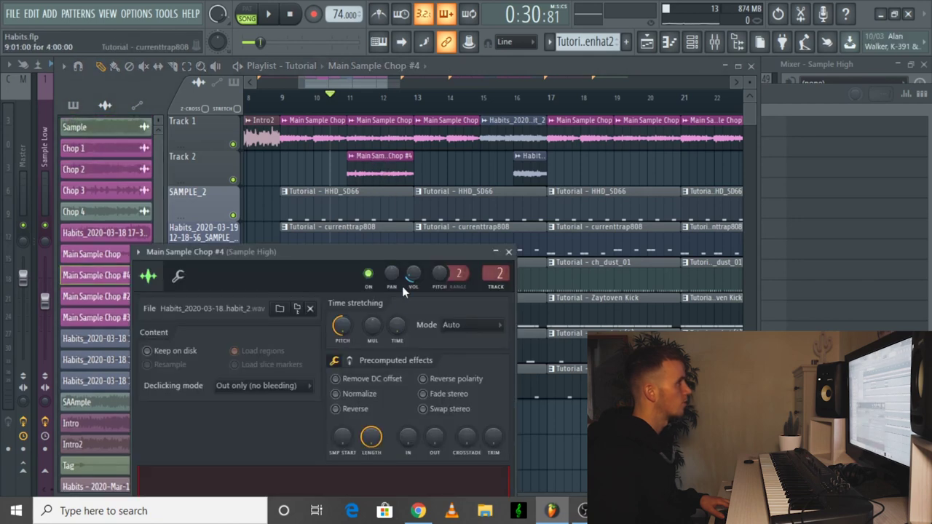
right_click(412, 276)
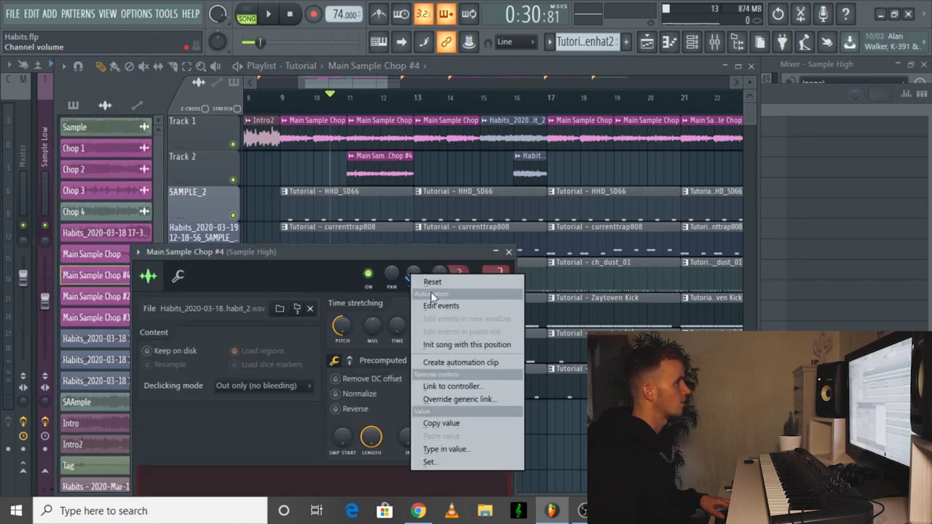
click(441, 423)
click(508, 251)
double_click(536, 162)
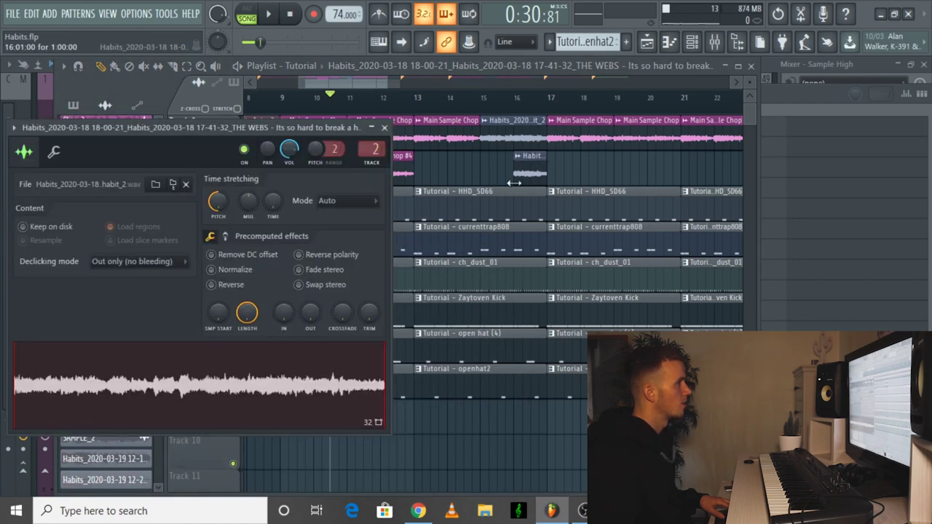
right_click(289, 151)
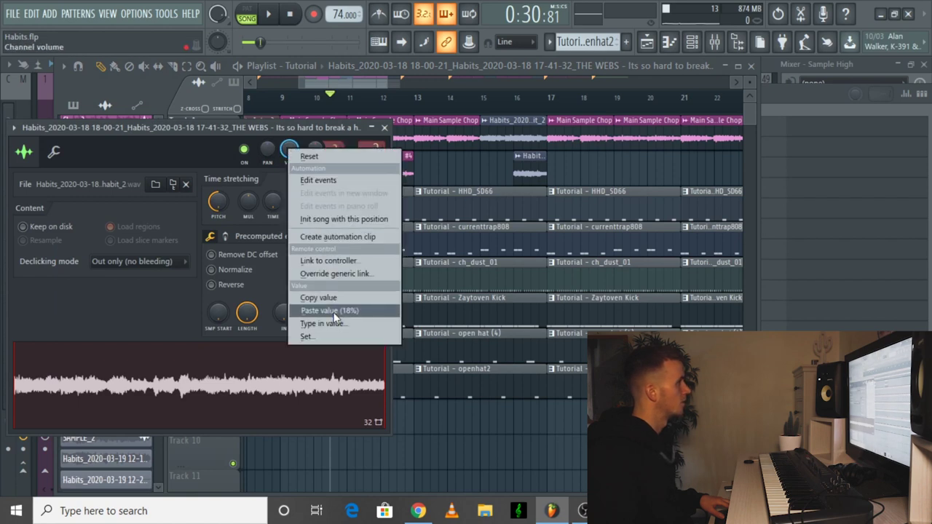
click(313, 310)
click(384, 127)
Play back the arrangement from about bar 15 to hear the layered Habits clip
click(500, 97)
key(space)
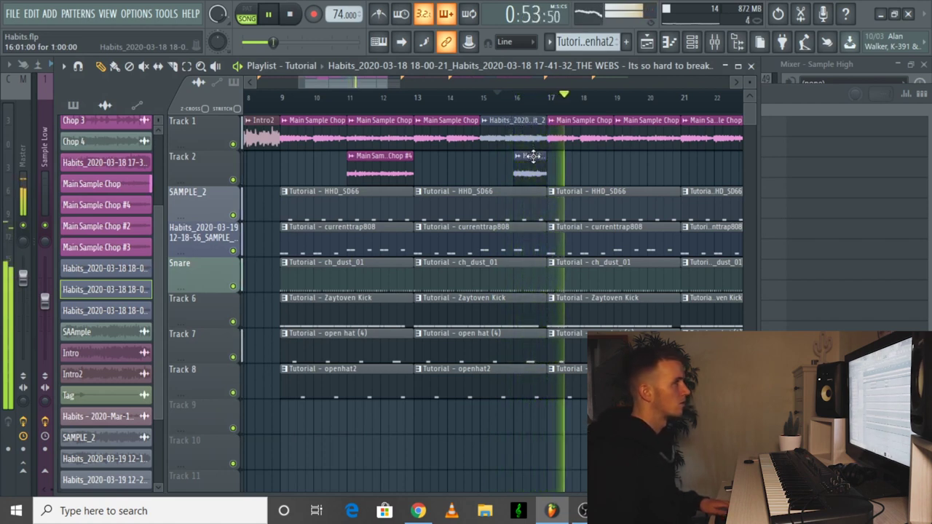
key(space)
Switch the playlist to the Full Track arrangement and open the Drums - currenttrap808 #3 clip at bar 15 in the piano roll
click(375, 69)
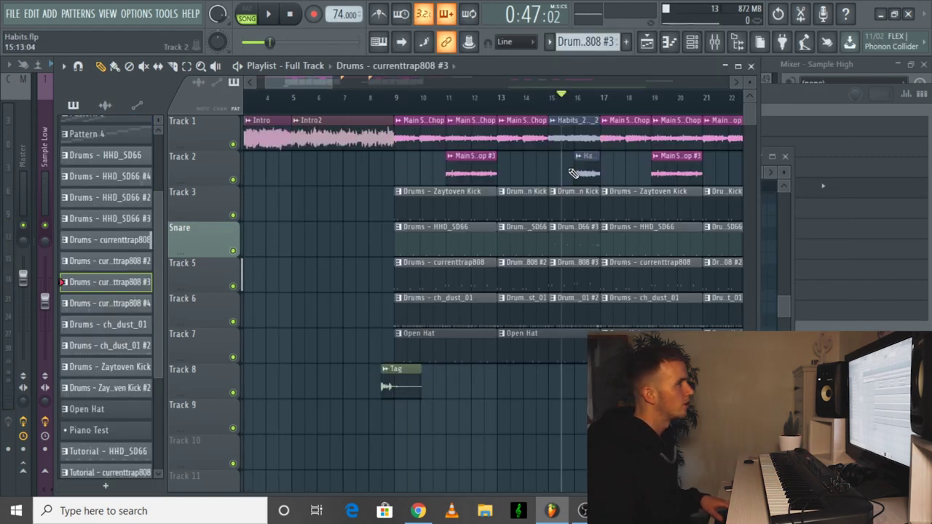
scroll(570, 212, up, 3)
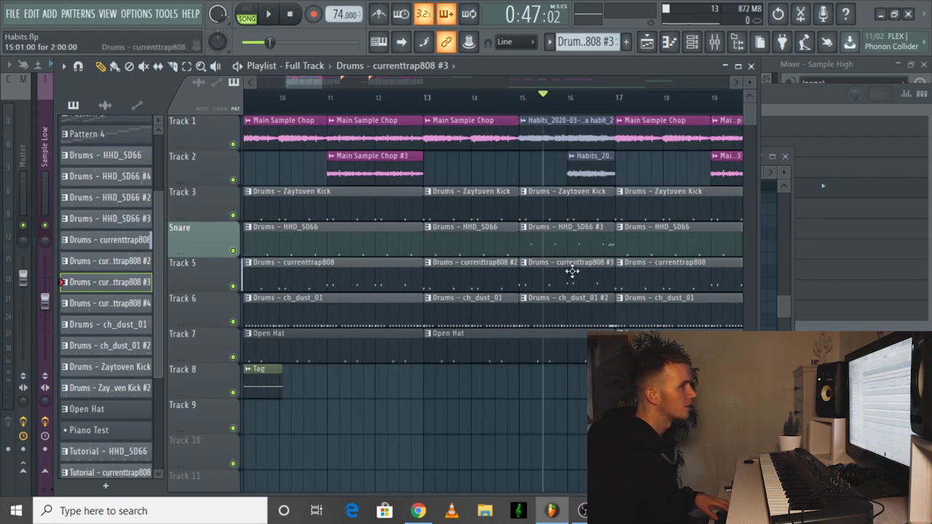
click(528, 107)
double_click(588, 281)
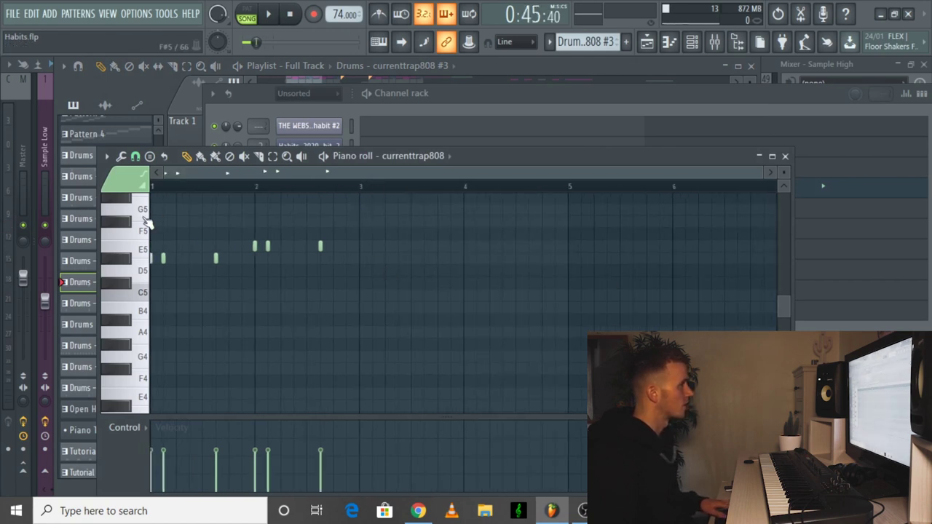
Play back the currenttrap808 #3 notes in the piano roll, stop playback, and return to the playlist
key(space)
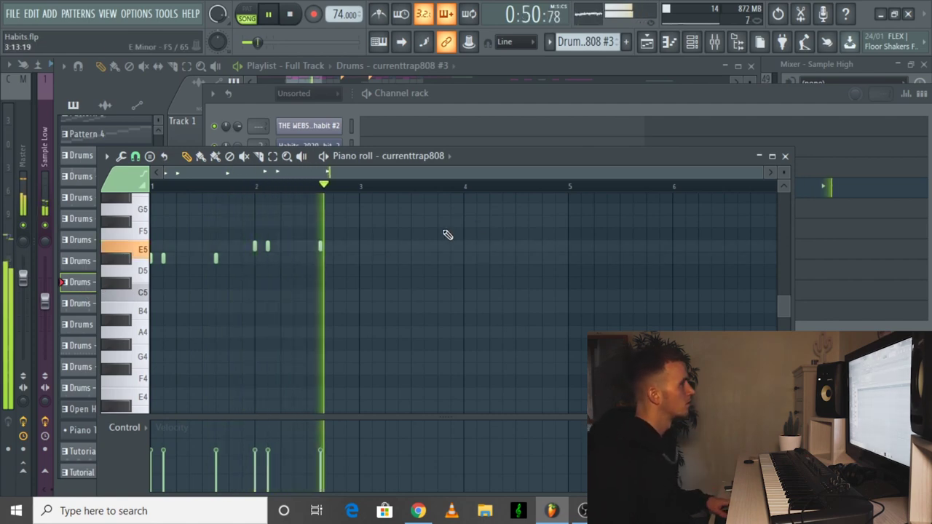
key(space)
click(785, 156)
click(647, 41)
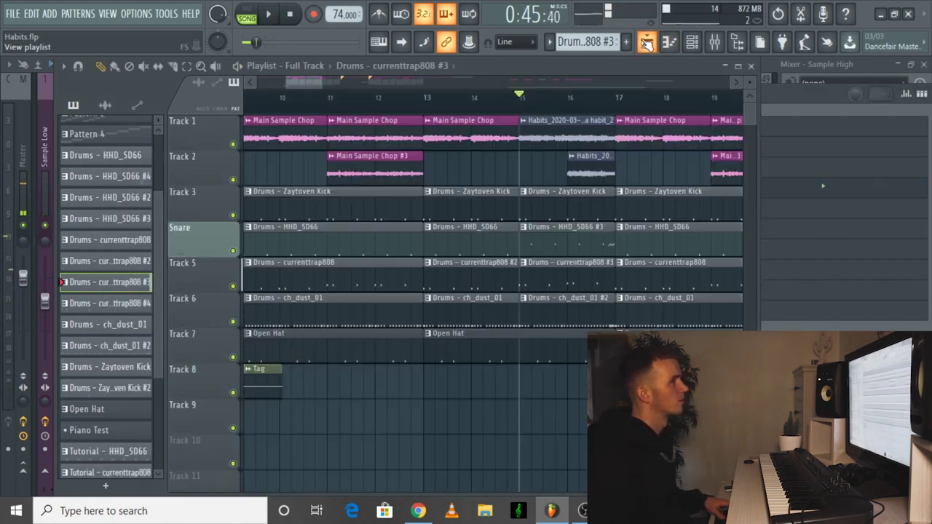
Open the Drums - HHD_SD66 #3 clip at bar 15 in the piano roll, play its ending snare notes, and return to the playlist
scroll(513, 236, right, 2)
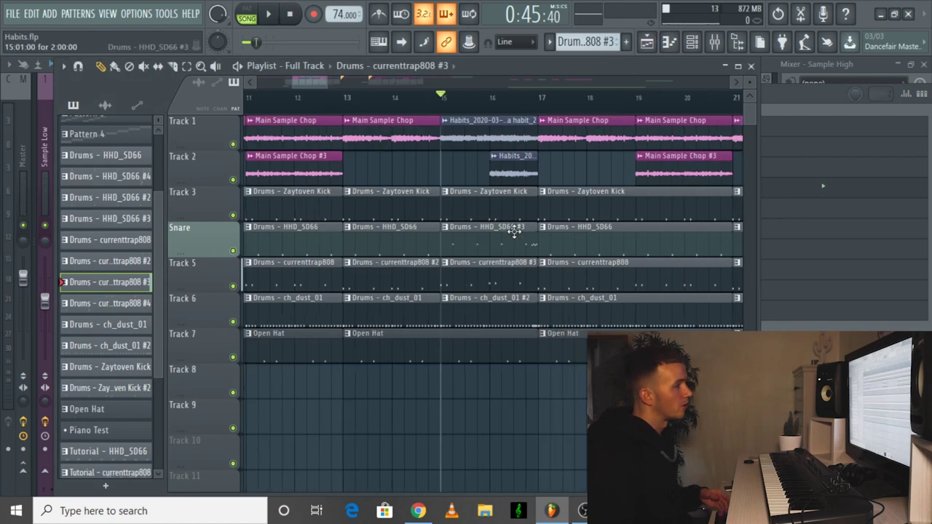
double_click(513, 230)
scroll(233, 320, up, 4)
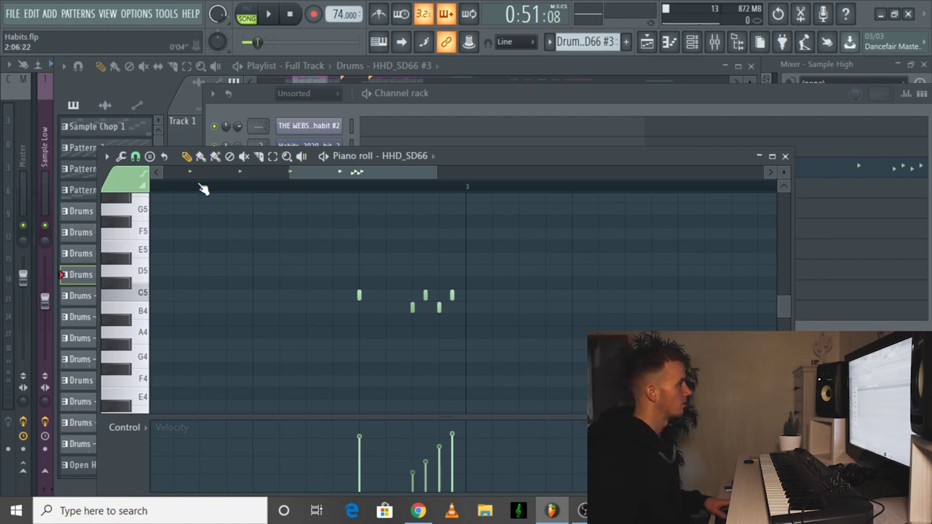
key(space)
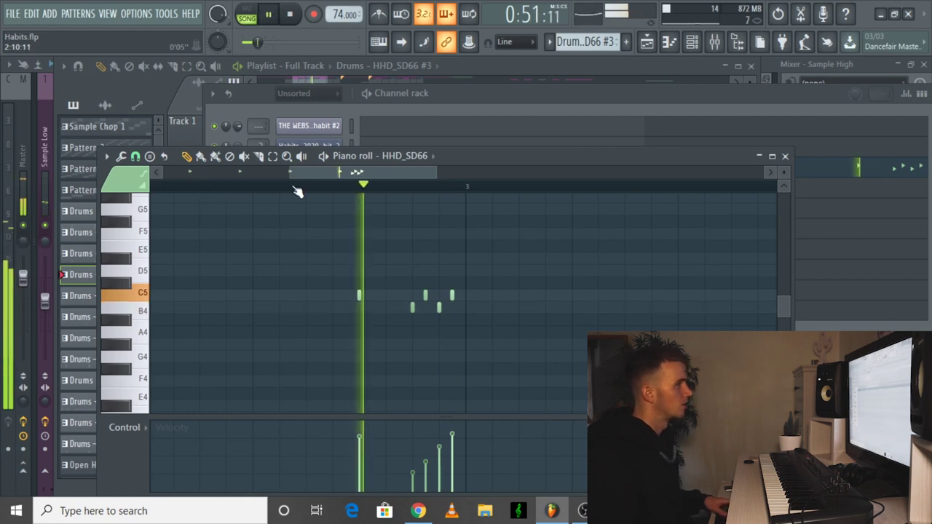
click(646, 42)
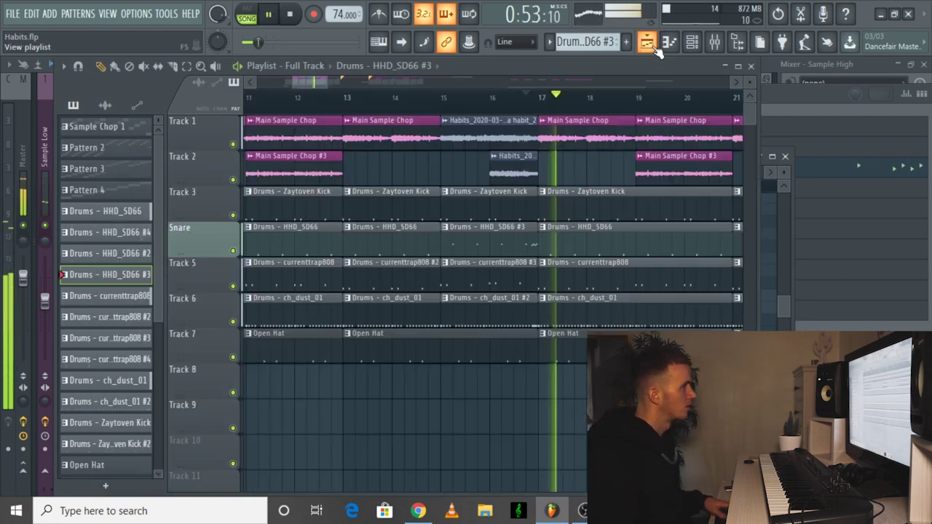
key(space)
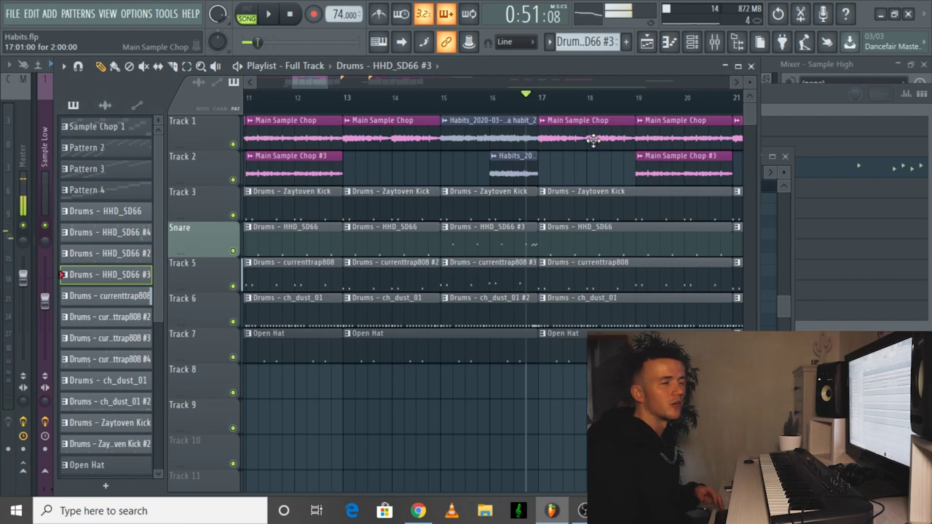
Play back the arrangement from about bar 24 to hear the transition into the Chorus 1 section
scroll(527, 223, down, 4)
scroll(577, 223, up, 1)
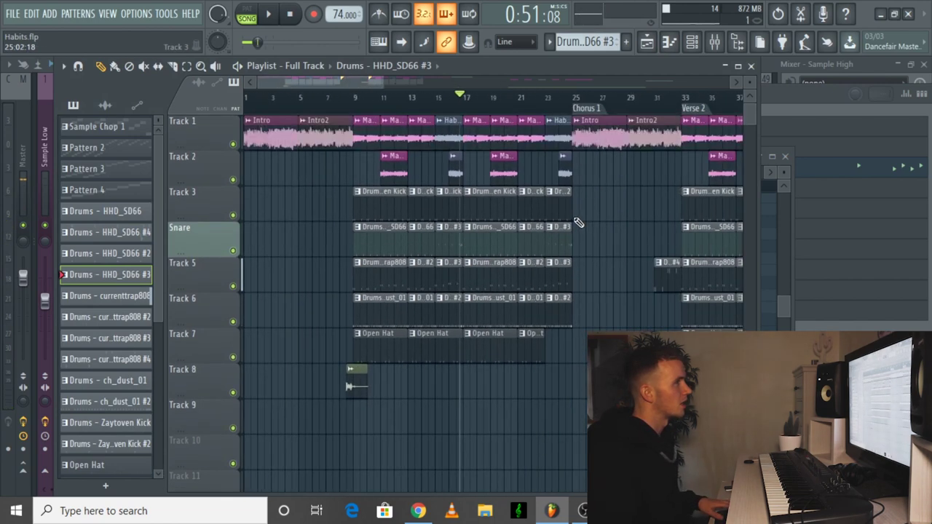
ctrl+scroll(583, 178, up, 4)
click(537, 109)
ctrl+scroll(590, 246, down, 2)
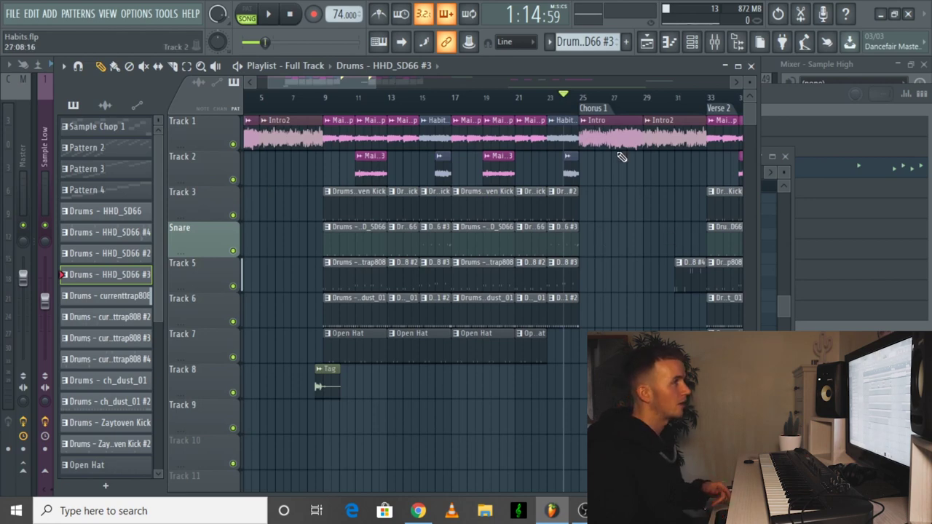
ctrl+scroll(567, 105, up, 2)
key(space)
drag(325, 85, 353, 84)
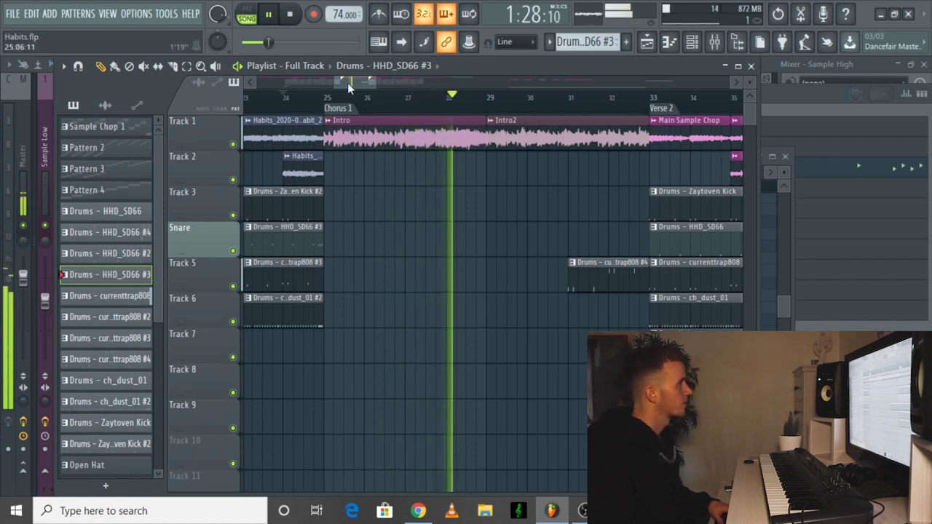
scroll(356, 79, right, 3)
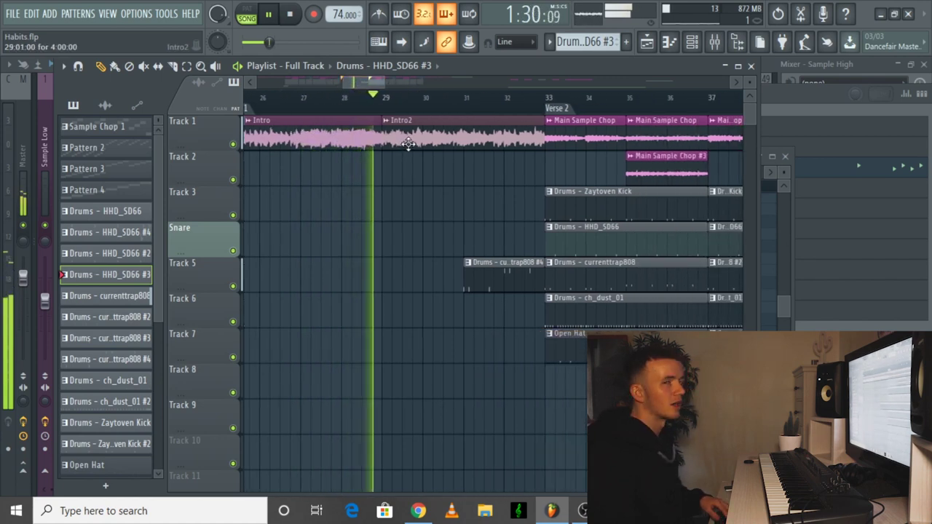
Open the Drums - currenttrap808 #4 clip at bar 31 in the piano roll and examine its note pattern during playback
double_click(483, 285)
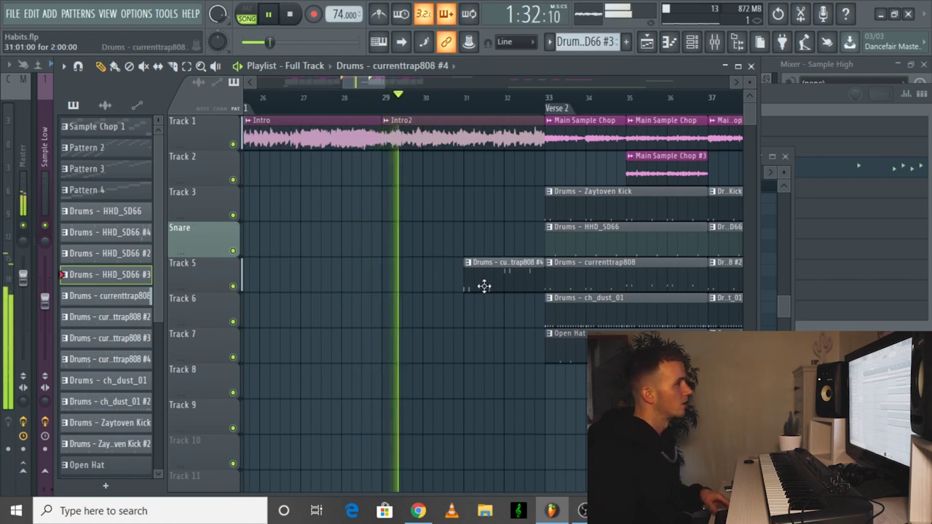
scroll(441, 274, up, 3)
ctrl+scroll(435, 280, down, 3)
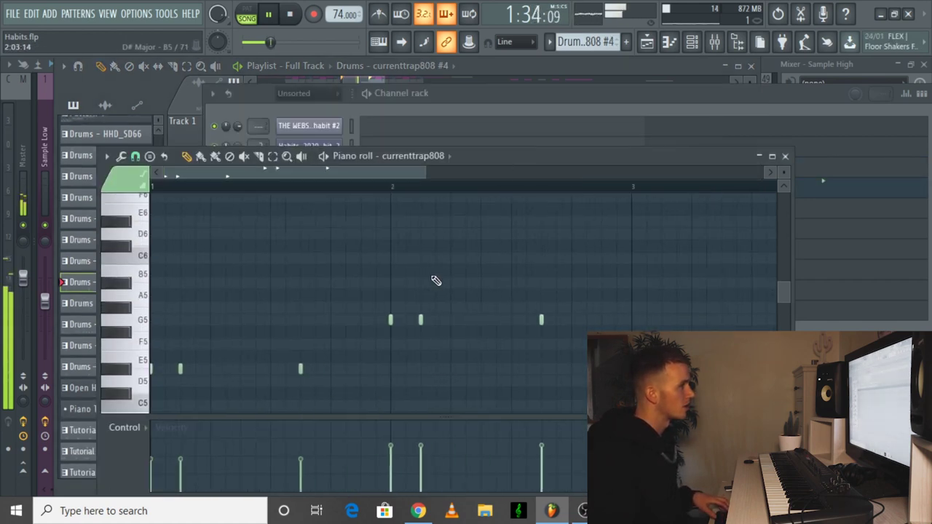
scroll(434, 278, down, 3)
scroll(393, 291, up, 2)
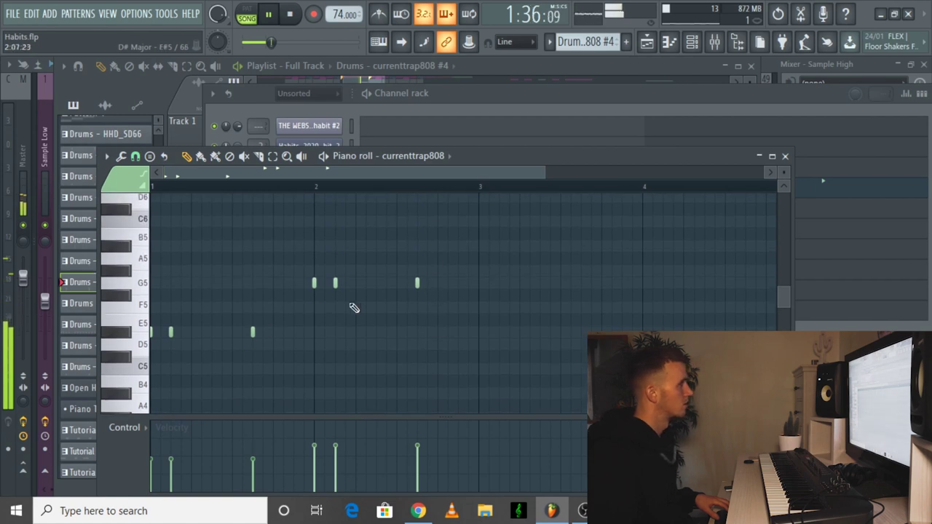
drag(475, 155, 541, 140)
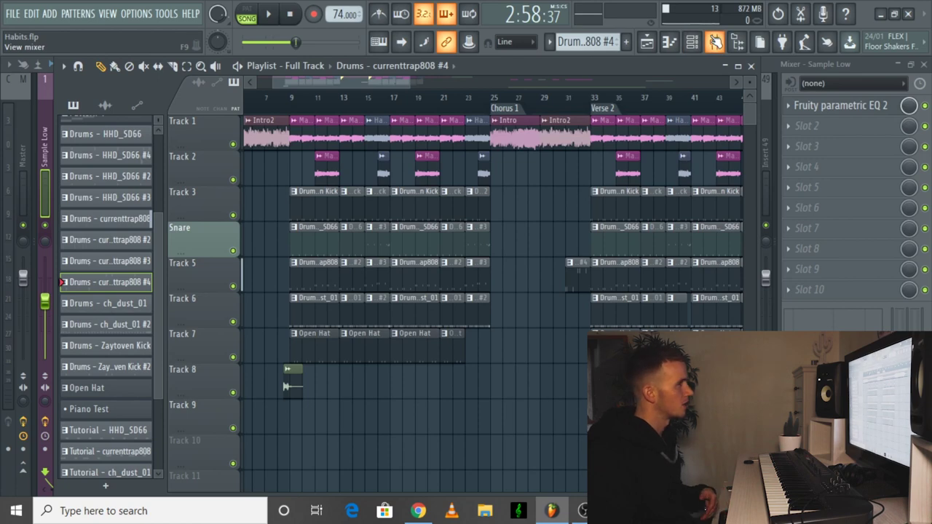
Check the mixer track assignments in the channel settings of Main Sample Chop #3 and Main Sample Chop
click(714, 41)
click(647, 47)
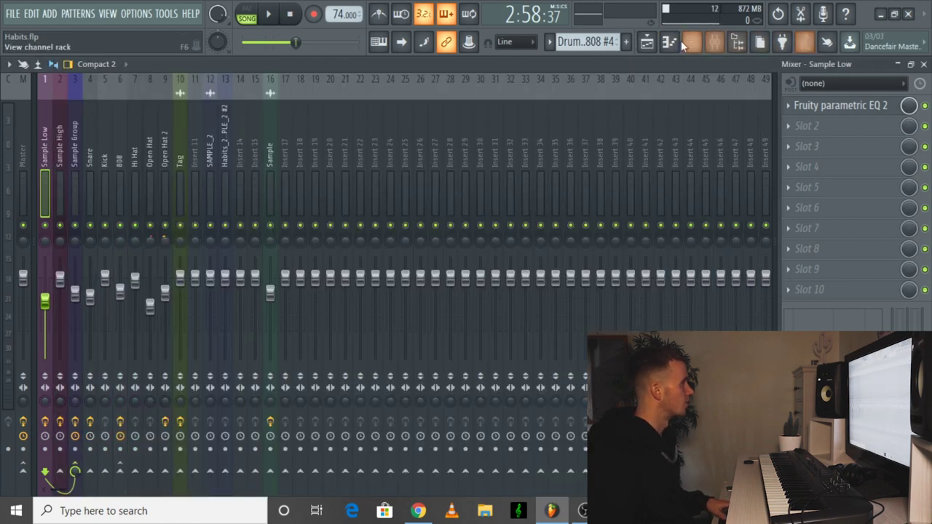
click(645, 47)
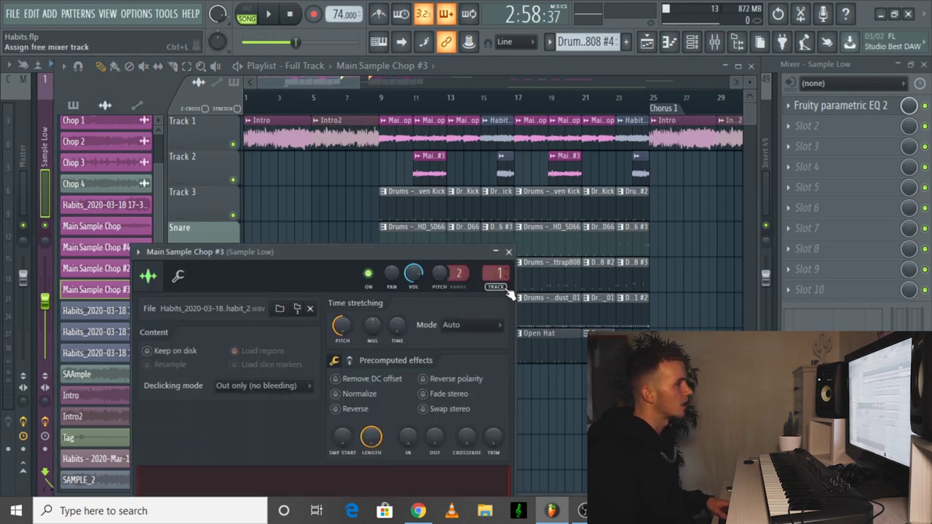
click(508, 252)
double_click(438, 123)
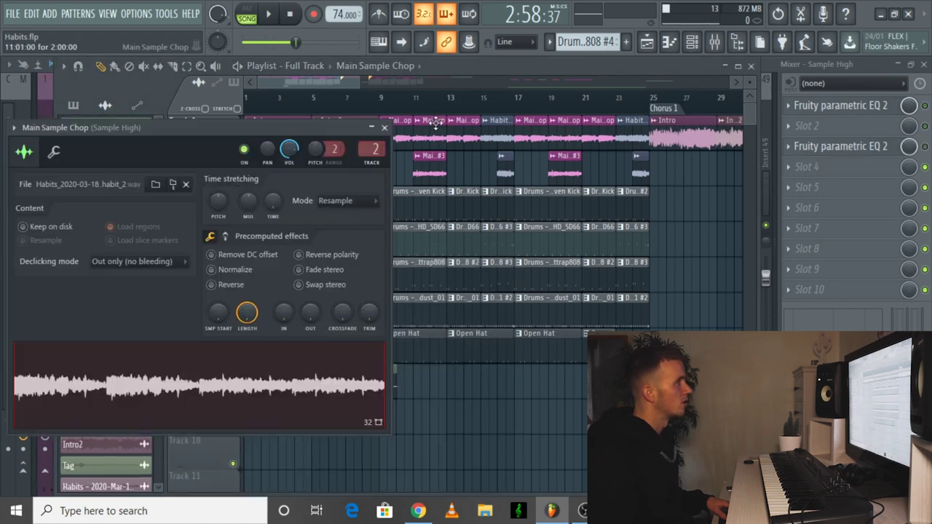
click(386, 129)
Show the mixer and examine the Fruity parametric EQ 2 curve on the Sample Low track
click(714, 41)
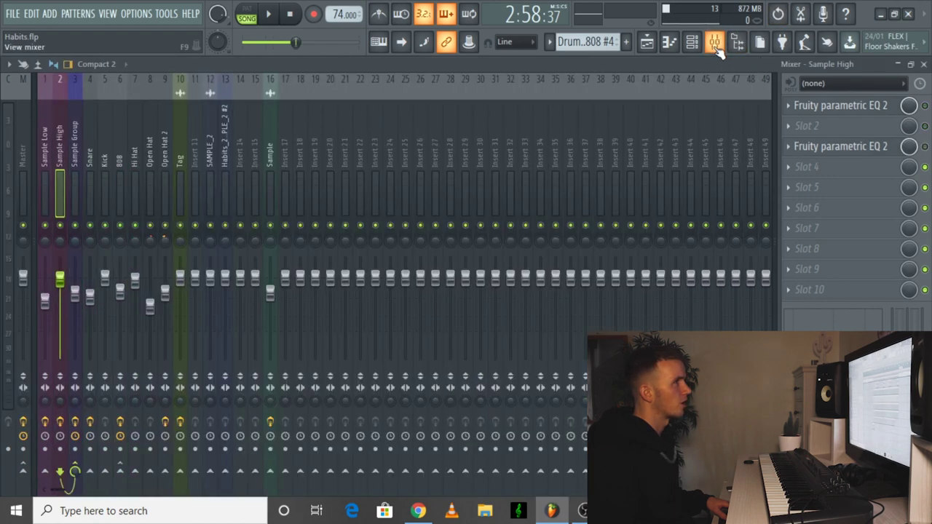
click(48, 131)
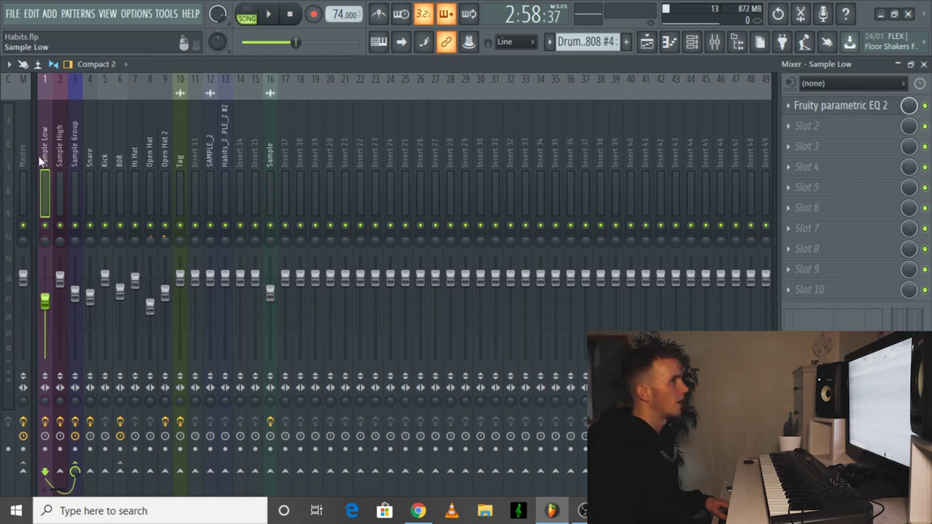
click(837, 105)
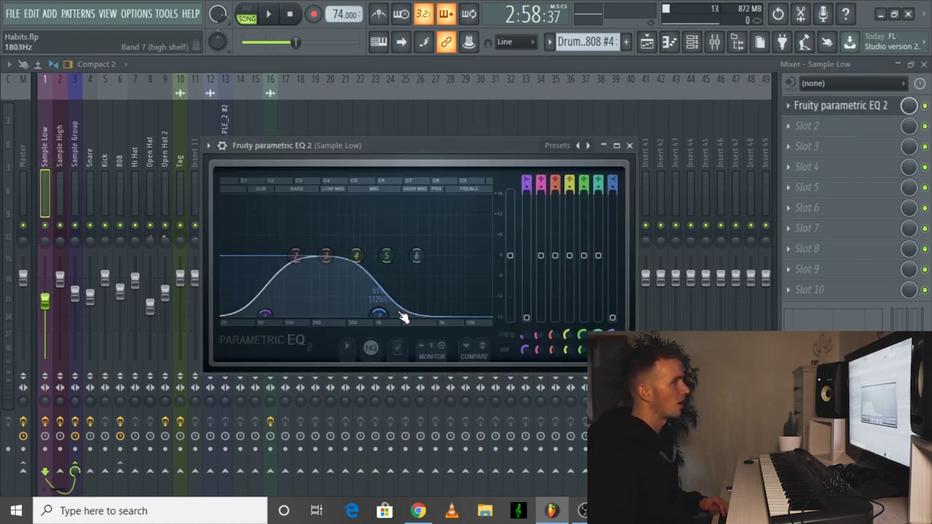
click(629, 145)
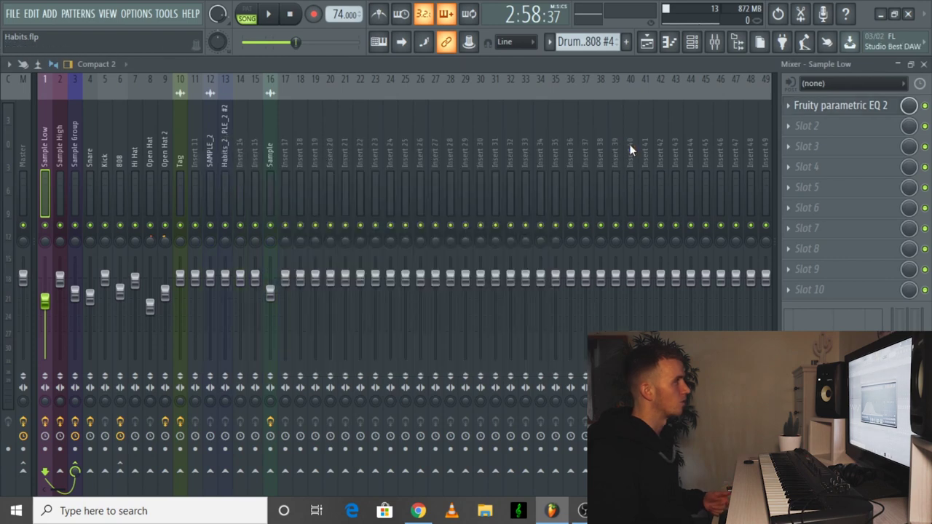
Examine the first Fruity parametric EQ 2 on the Sample High mixer track, closing it when done
click(54, 128)
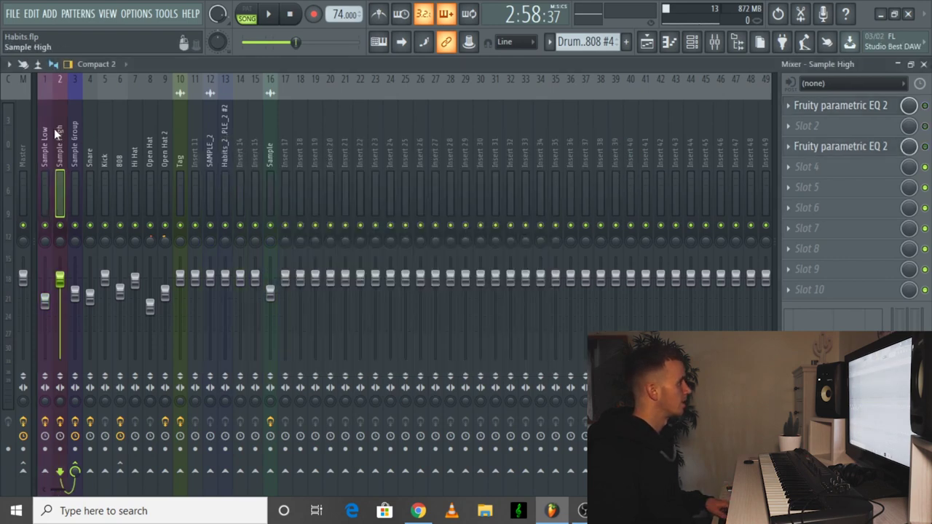
click(887, 108)
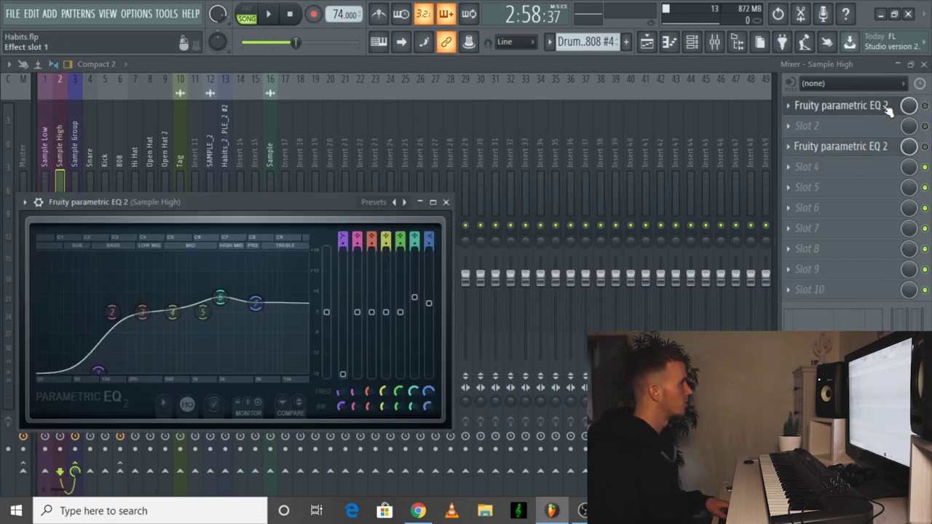
click(887, 108)
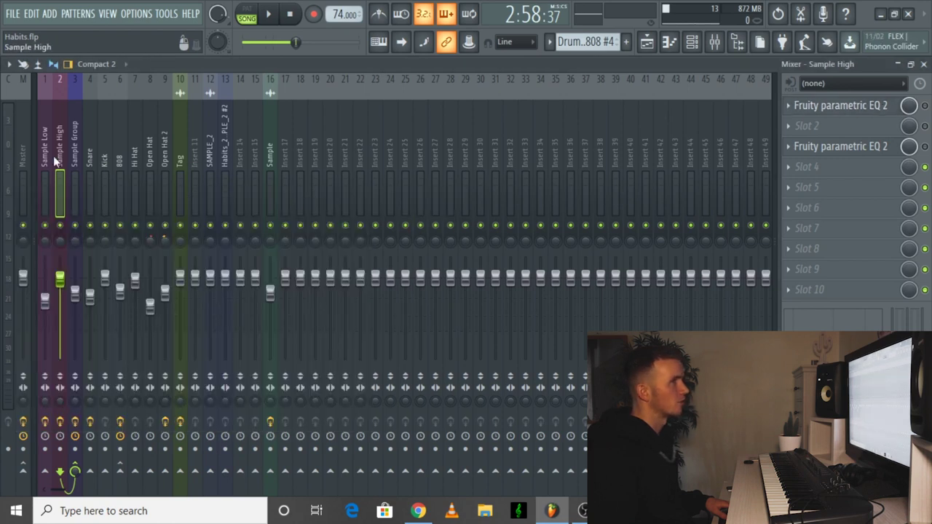
Examine the Fruity Reeverb 2 and Ozone 8 Imager settings on the Sample Group mixer track, closing each plugin after viewing
key(Right)
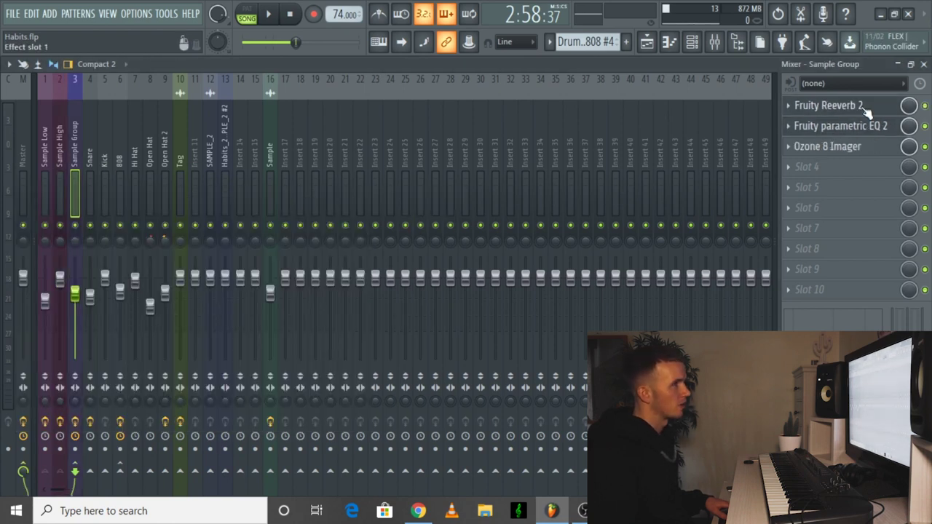
click(865, 107)
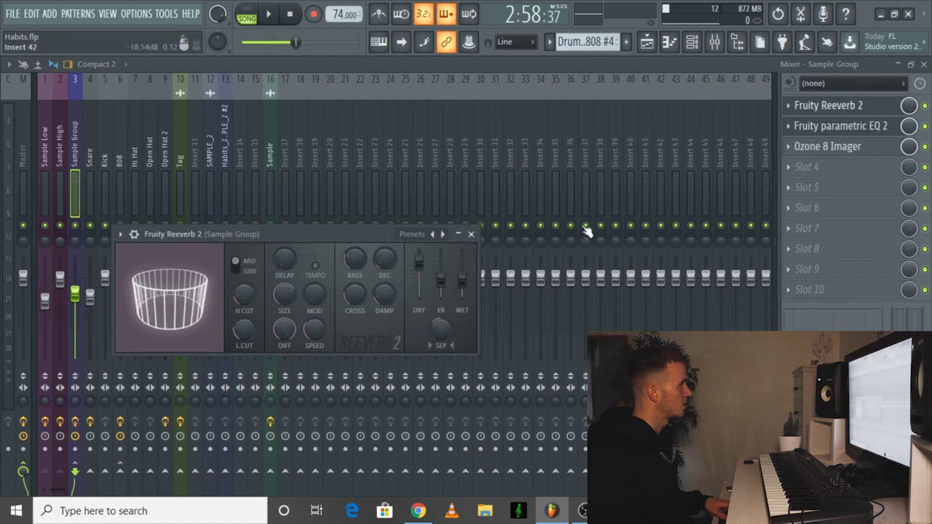
click(471, 235)
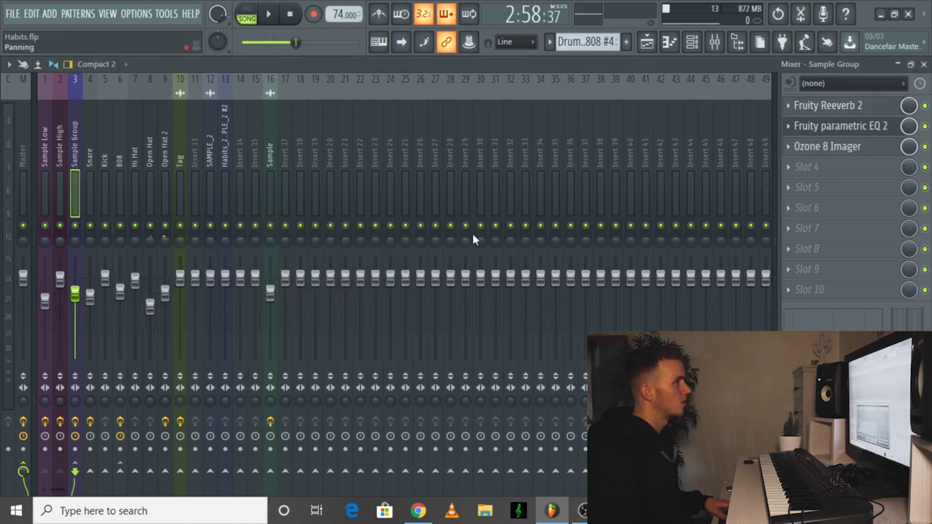
click(559, 253)
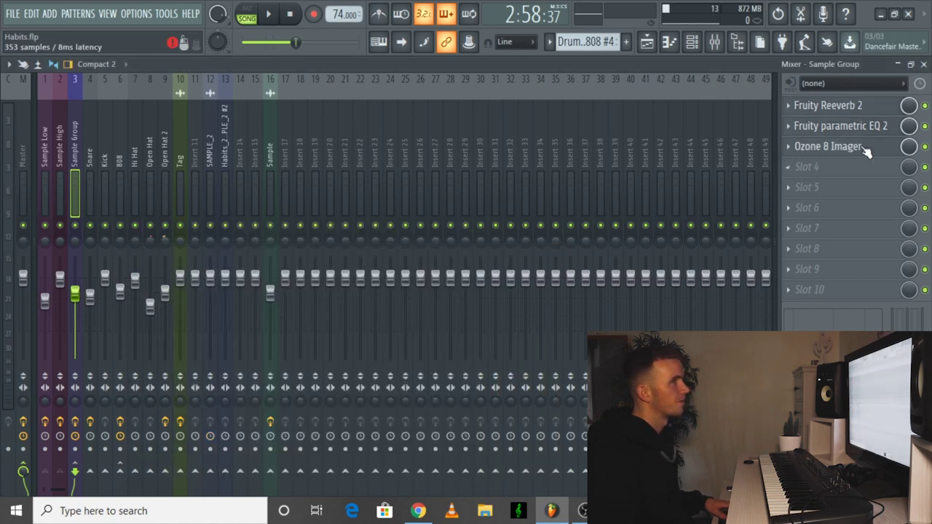
click(857, 154)
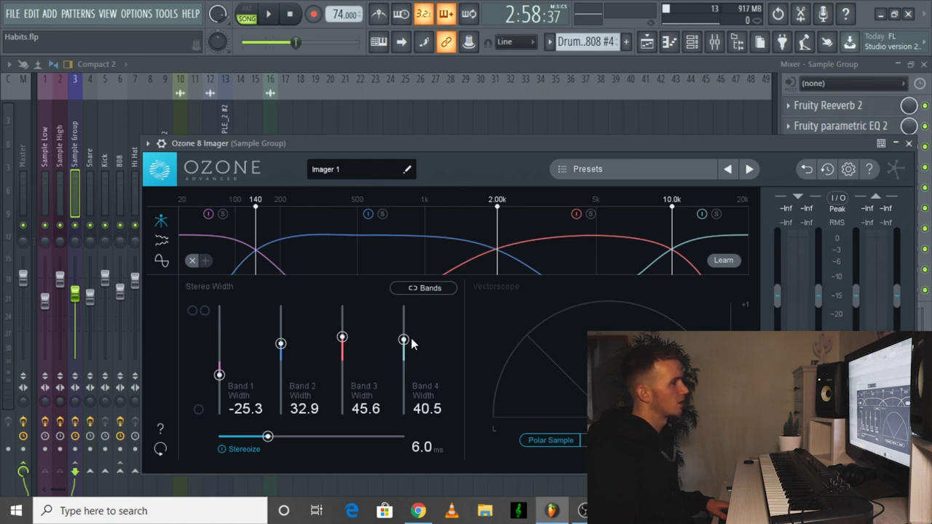
click(910, 144)
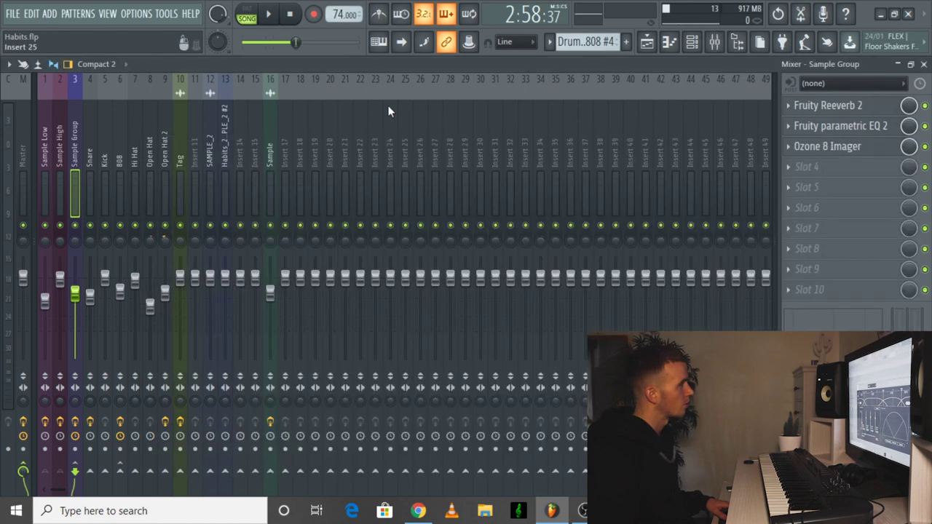
Examine the Fruity Reeverb 2 and Fruity parametric EQ 2 settings on the Snare mixer track
click(92, 151)
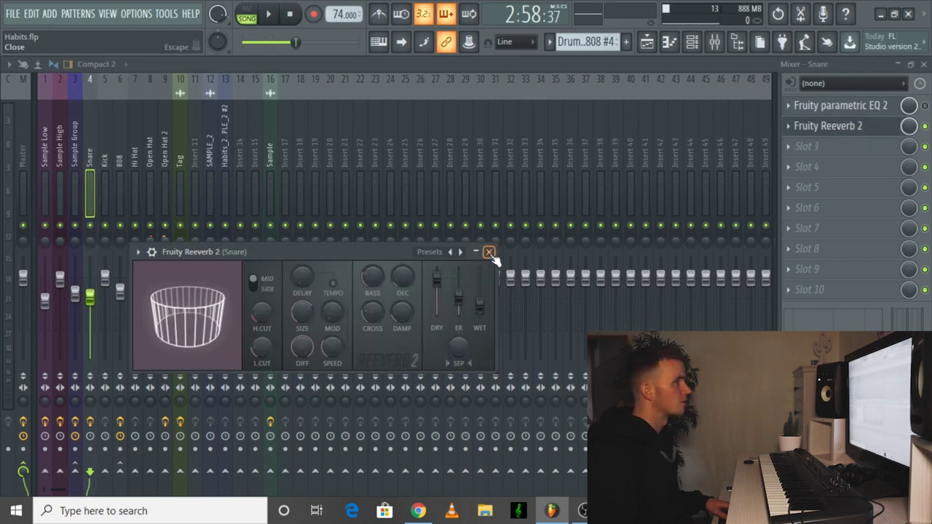
click(489, 254)
click(874, 105)
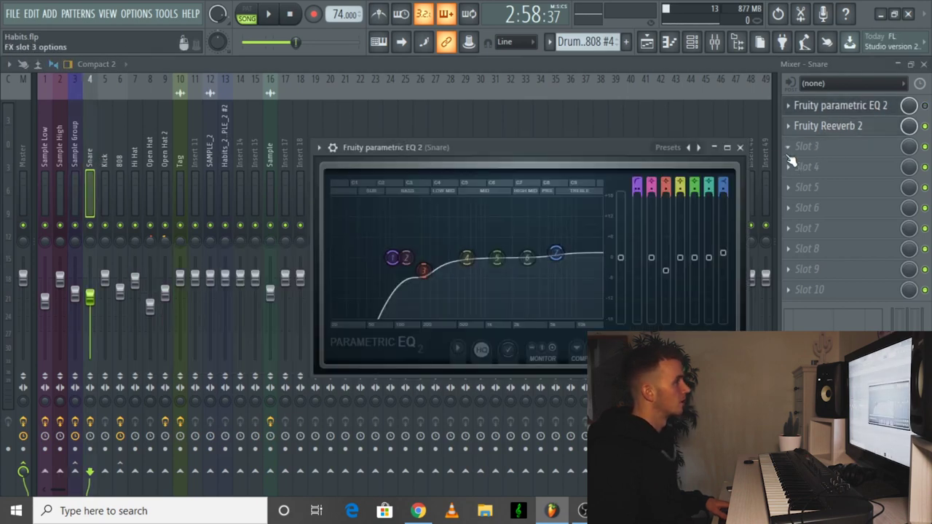
click(740, 147)
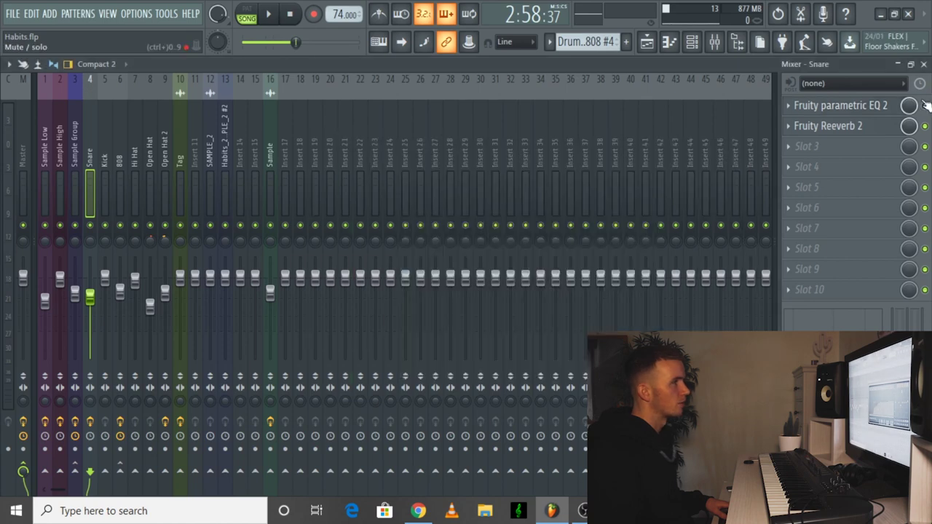
click(862, 109)
Check the effect slots of the 808, Hi Hat and Open Hat mixer tracks one after another
click(120, 157)
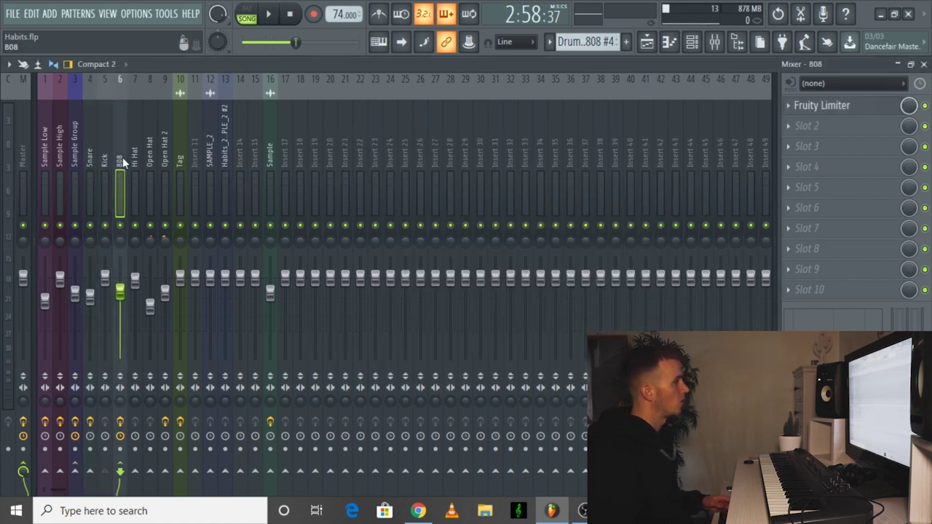
click(137, 153)
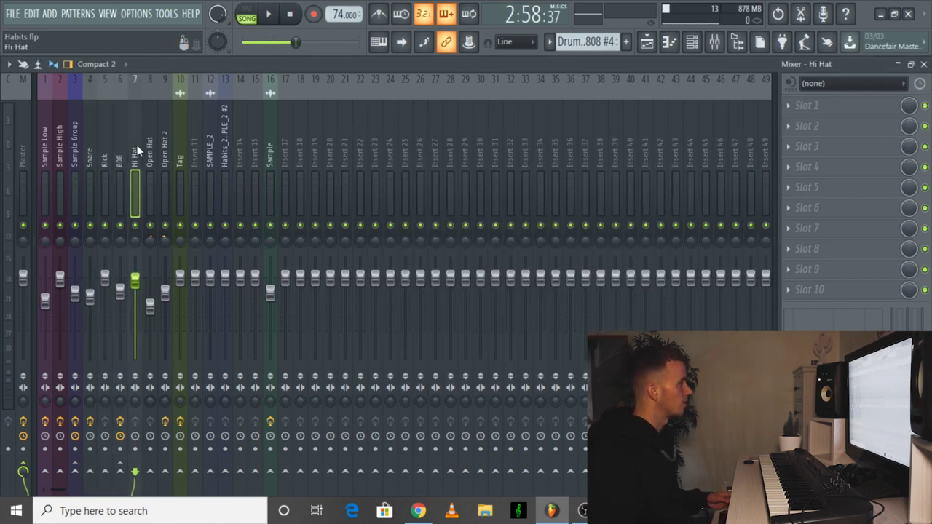
click(149, 151)
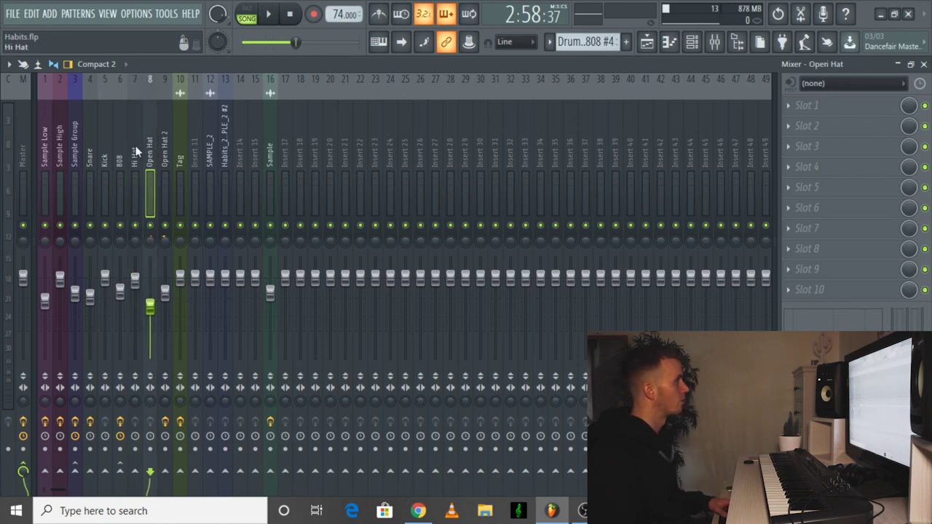
click(143, 150)
click(147, 152)
Examine the Fruity Reeverb 2 settings on the Open Hat 2 mixer track, closing the plugin after viewing
click(167, 149)
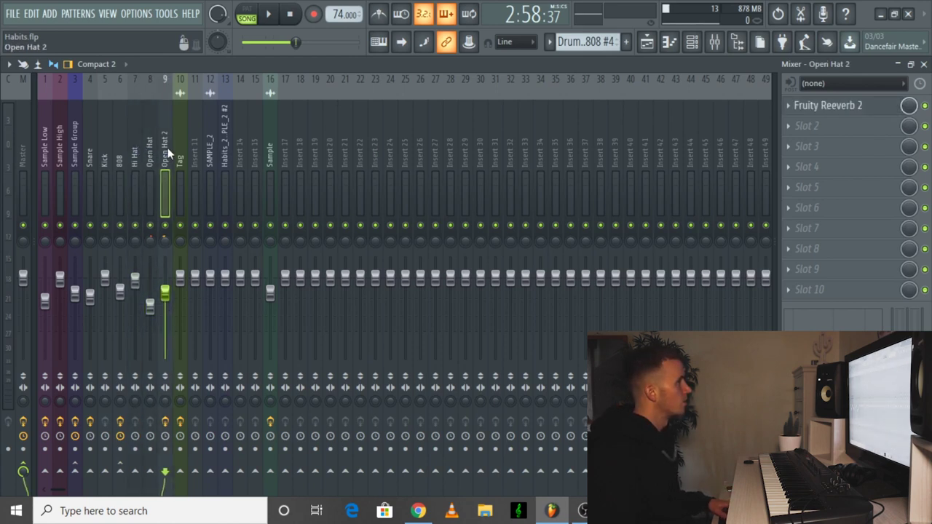
click(864, 105)
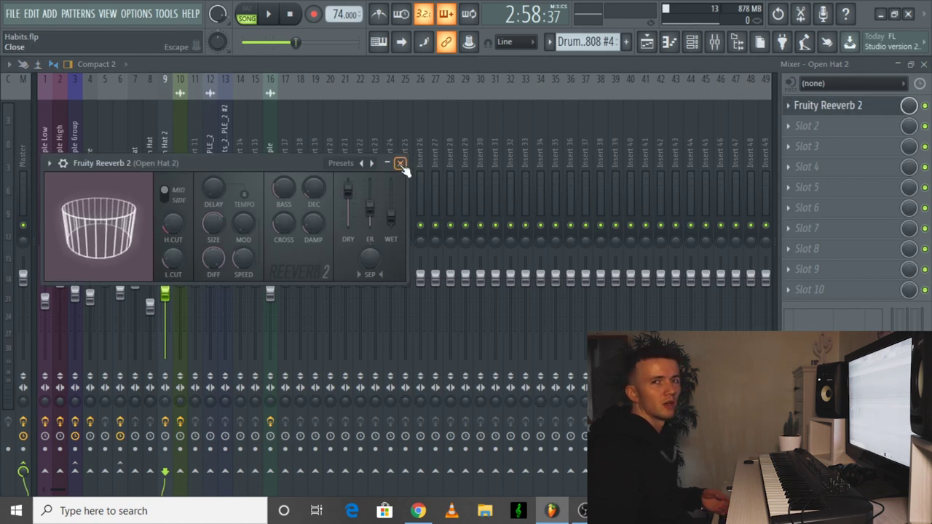
click(400, 164)
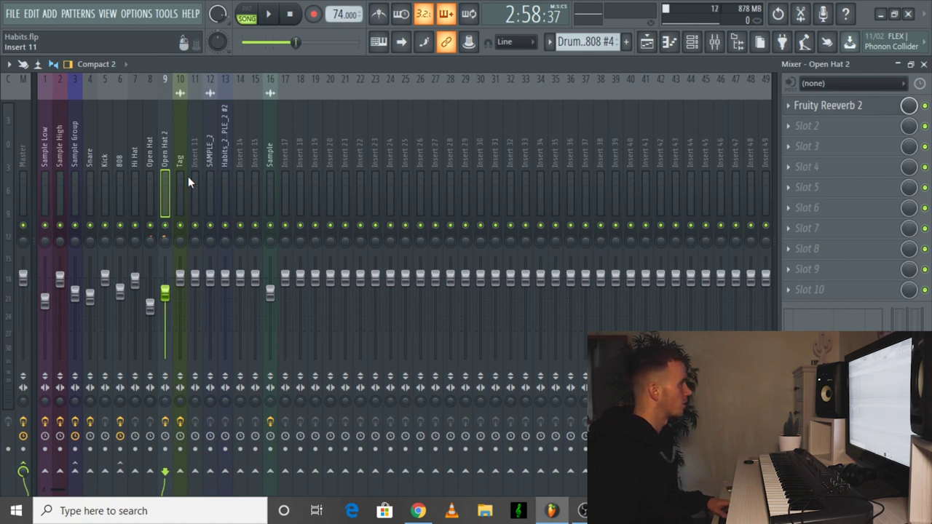
Check the Tag track's effect slots and open the TR5 Stealth Limiter on the Master track to examine its settings
click(184, 153)
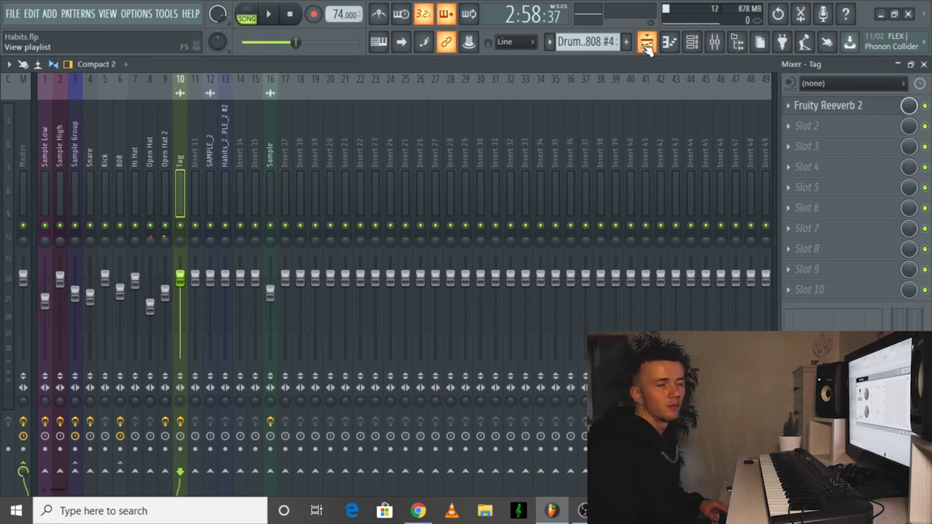
click(26, 153)
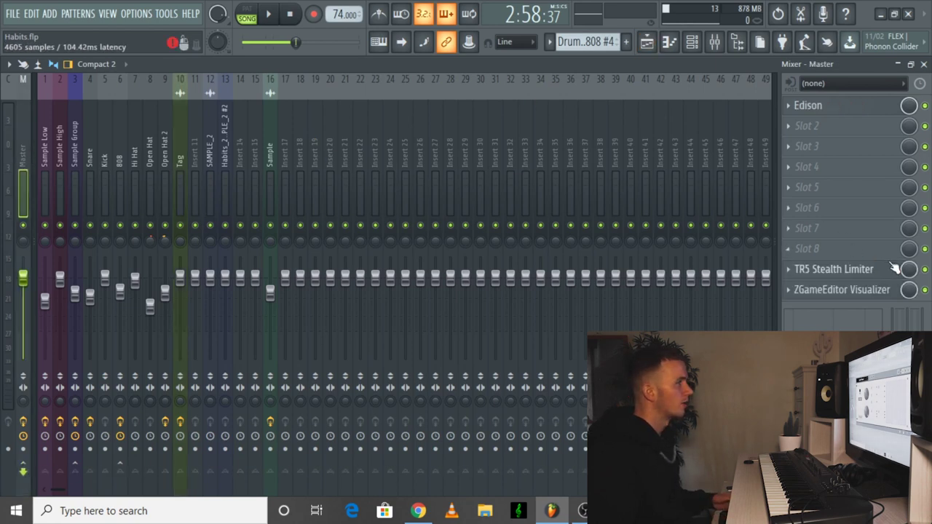
click(826, 268)
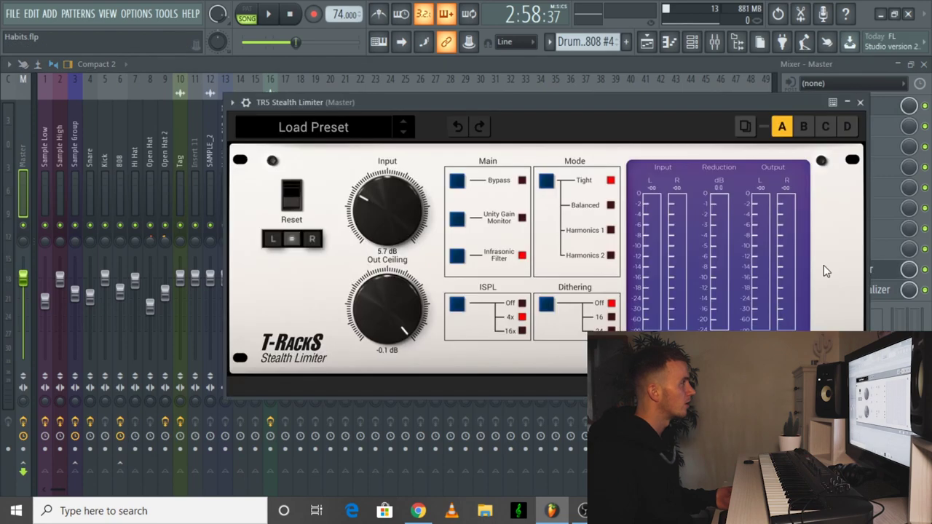